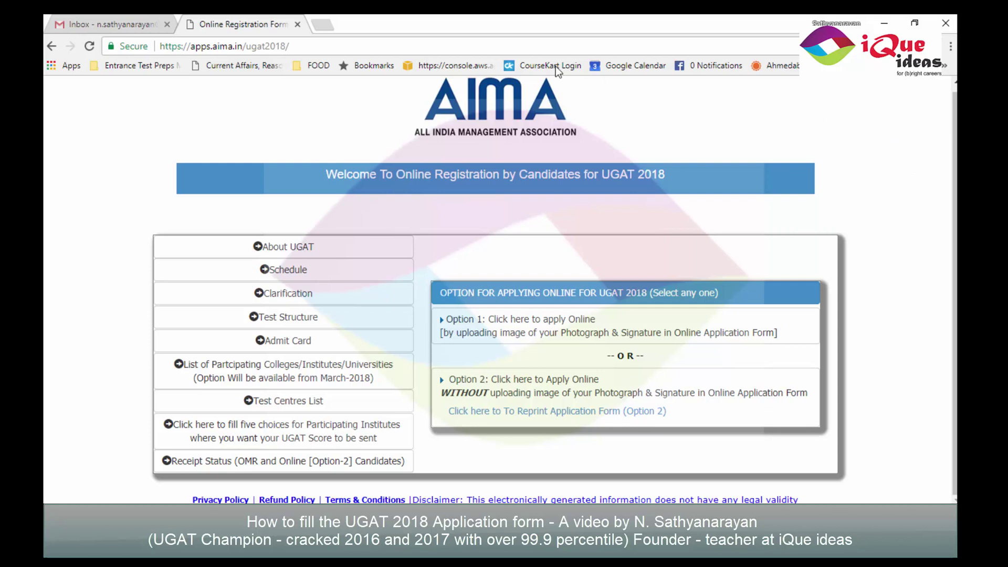
Search Google for 'aima ugat' in a new tab and open AIMA's UGAT information page.
{"action": "left_click", "coordinate": [320, 26]}
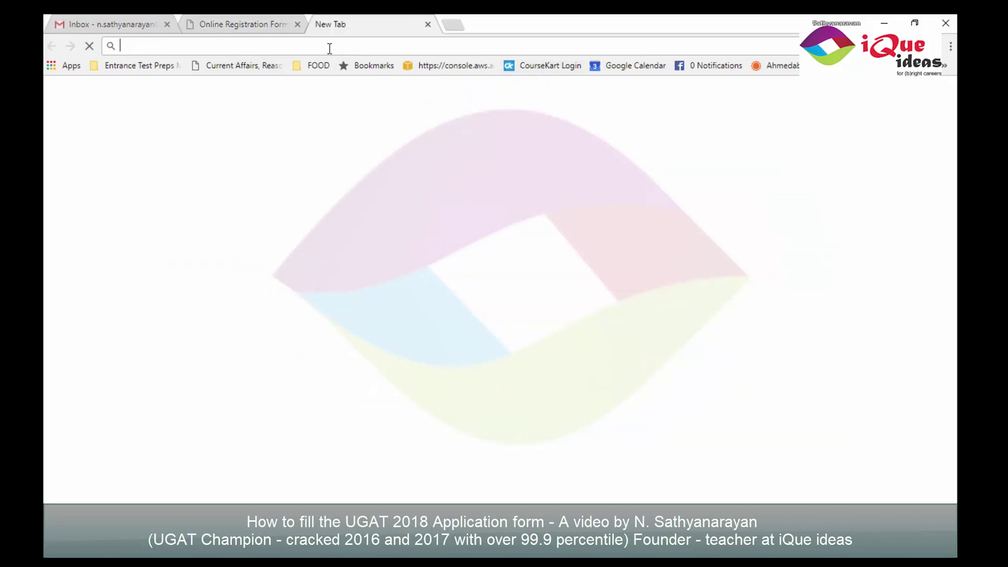
{"action": "type", "text": "AIMA UGA"}
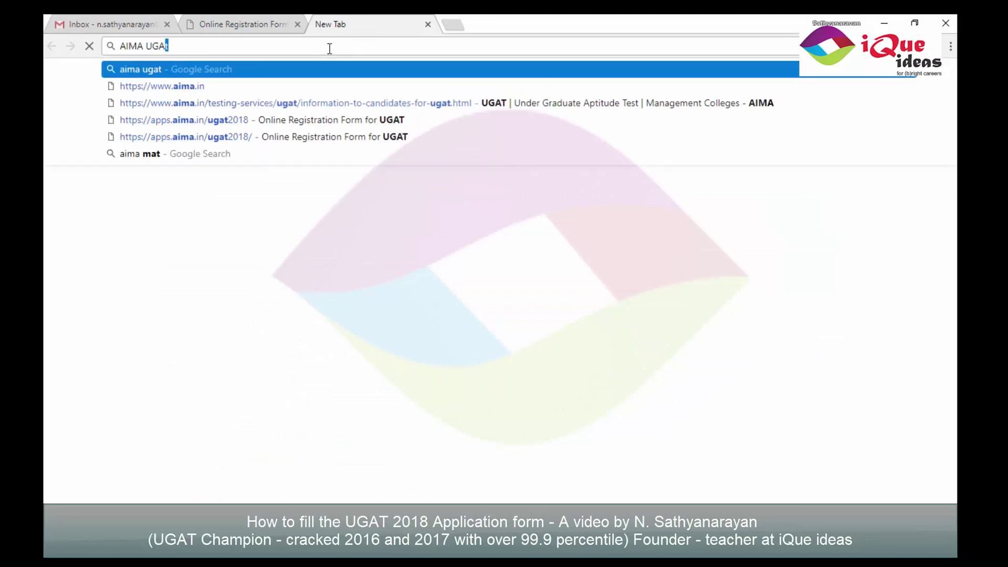
{"action": "key", "text": "Return"}
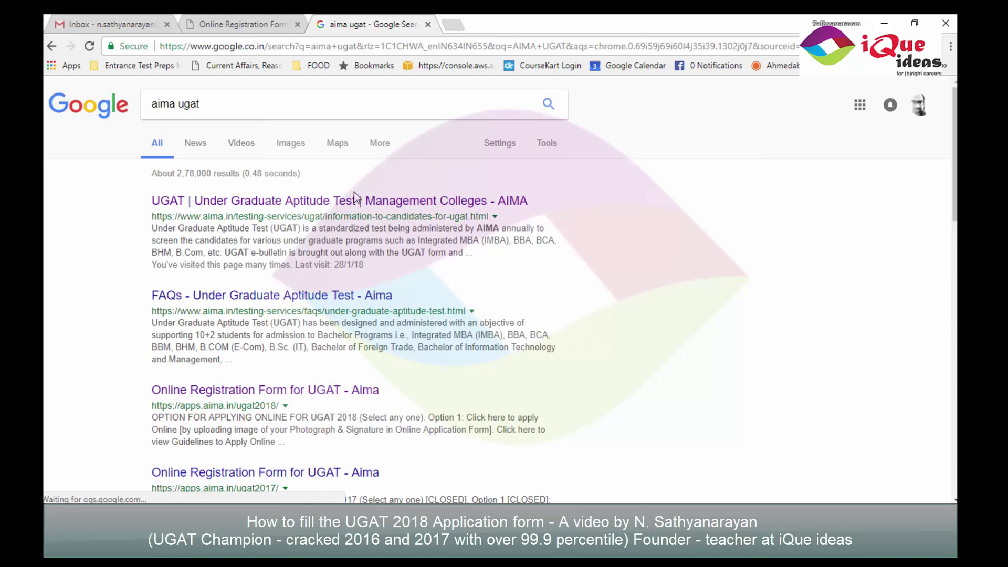
{"action": "left_click", "coordinate": [350, 205]}
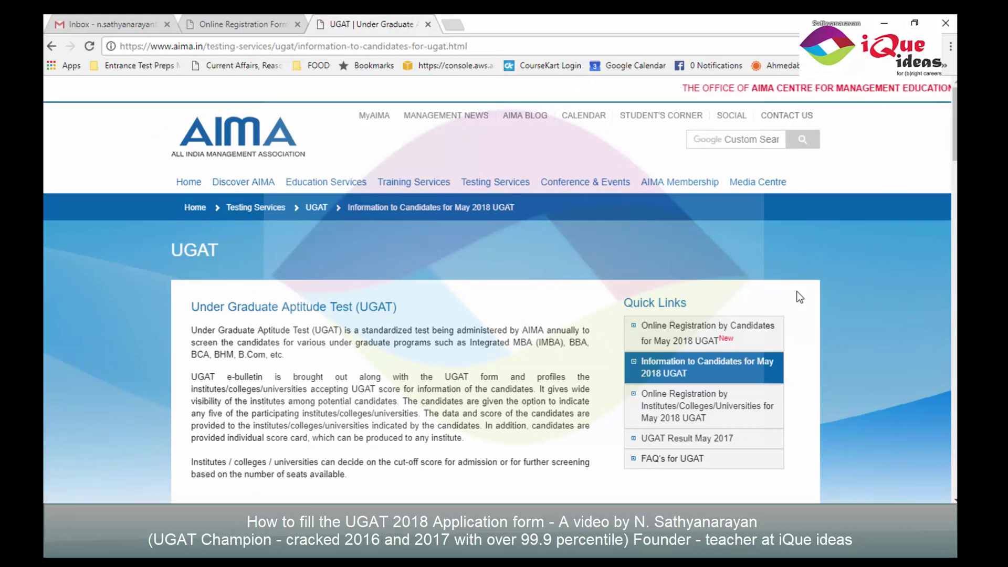
{"action": "scroll", "coordinate": [574, 202], "scroll_direction": "down", "scroll_amount": 1}
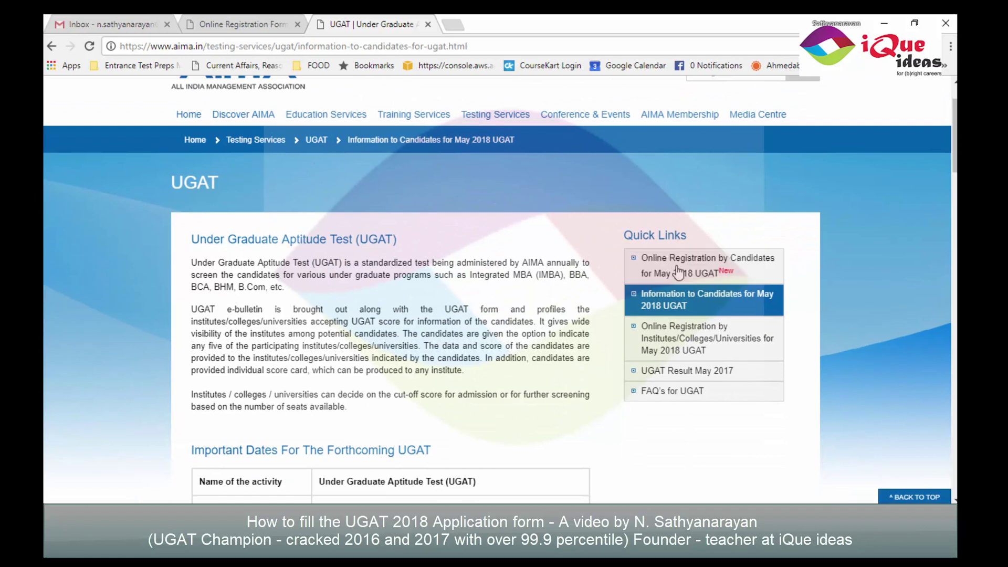
Go to 'Online Registration by Candidates' and expand 'Option 1: Click here to apply Online'.
{"action": "left_click", "coordinate": [709, 273]}
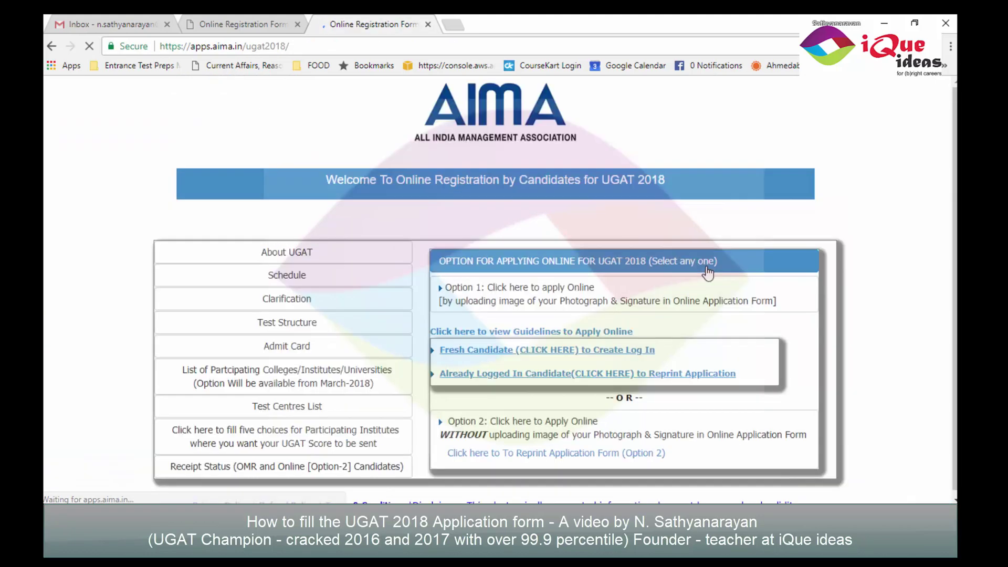
{"action": "scroll", "coordinate": [708, 273], "scroll_direction": "down", "scroll_amount": 1}
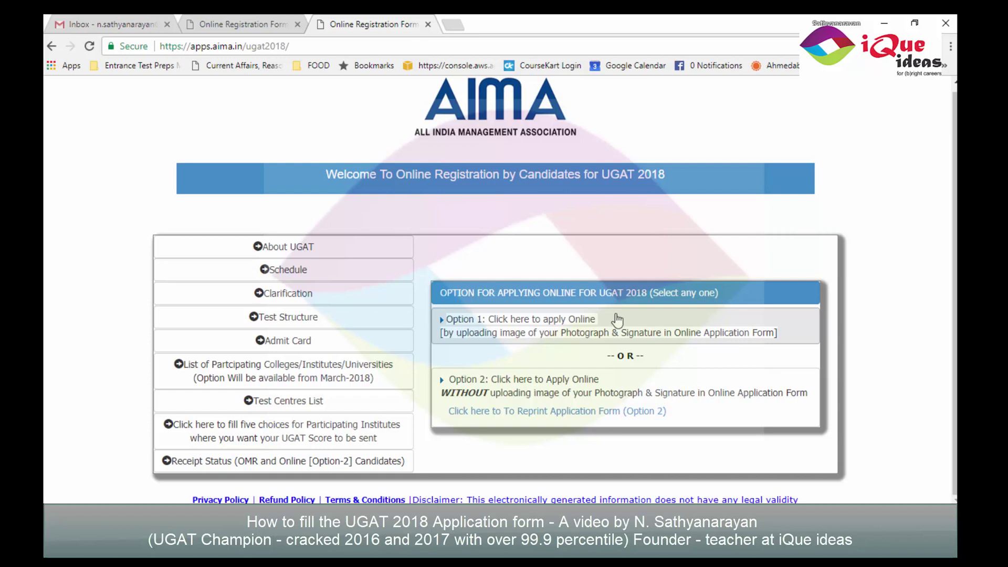
{"action": "left_click", "coordinate": [579, 326]}
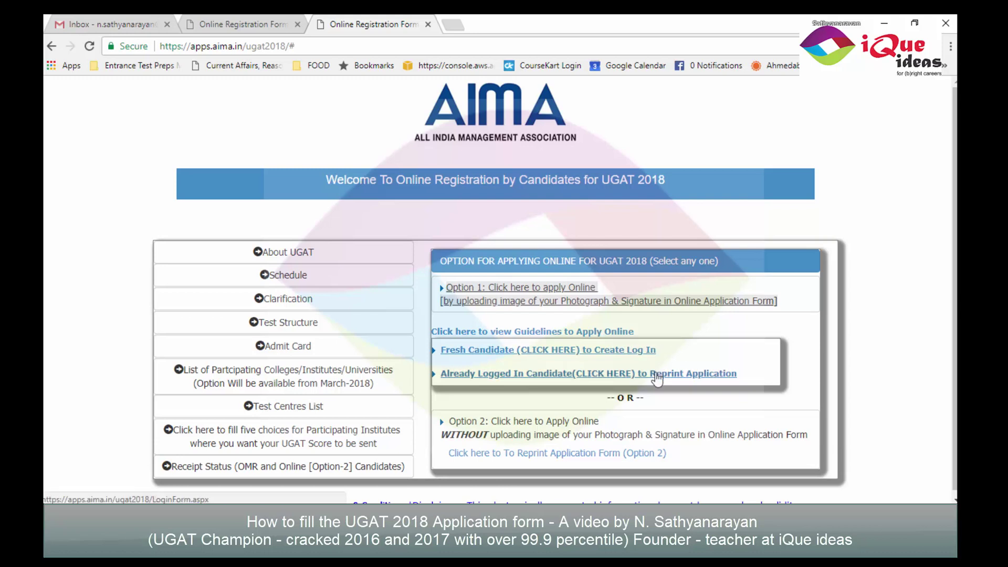
Save the online-application guidelines as Guidelines.pdf on the Desktop and open the download.
{"action": "left_click", "coordinate": [592, 339]}
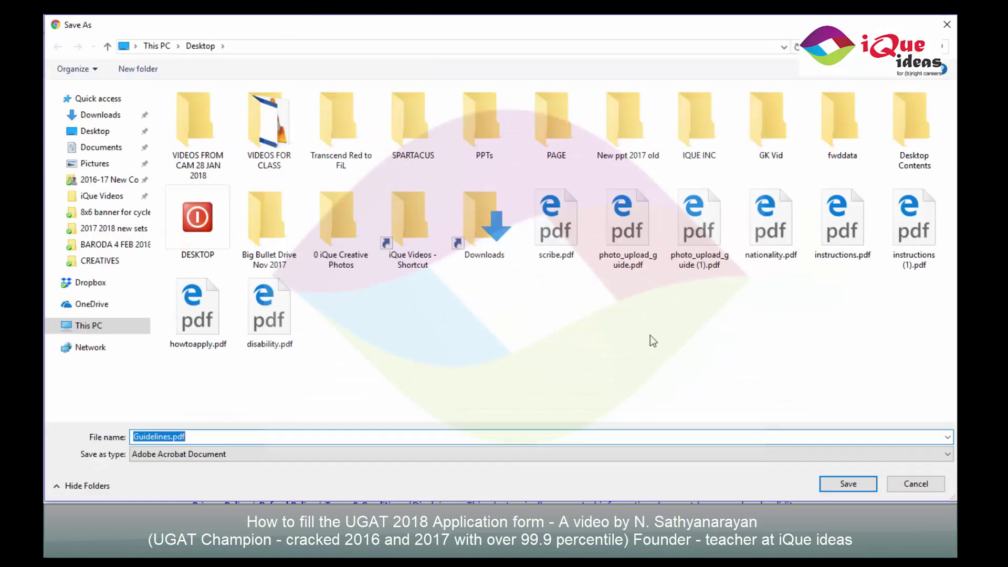
{"action": "left_click", "coordinate": [846, 484]}
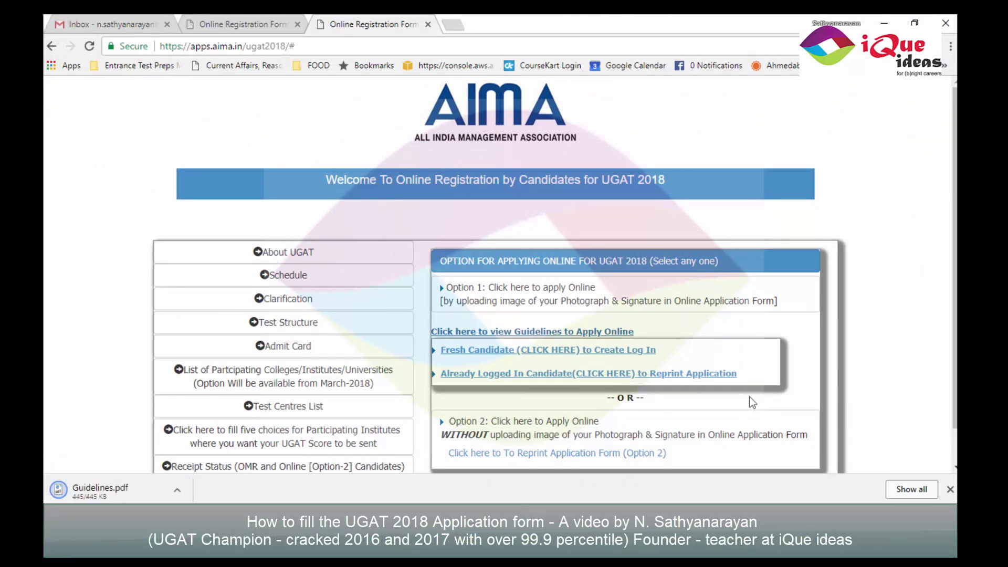
{"action": "left_click", "coordinate": [100, 489]}
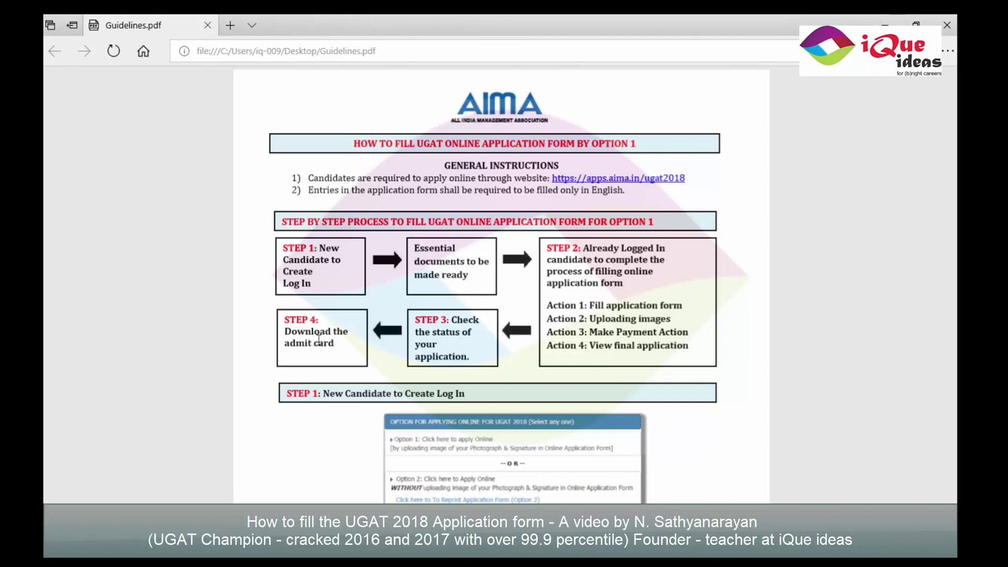
Highlight the email, personal, education, photograph and signature requirements in the guidelines PDF.
{"action": "scroll", "coordinate": [319, 339], "scroll_direction": "down", "scroll_amount": 6}
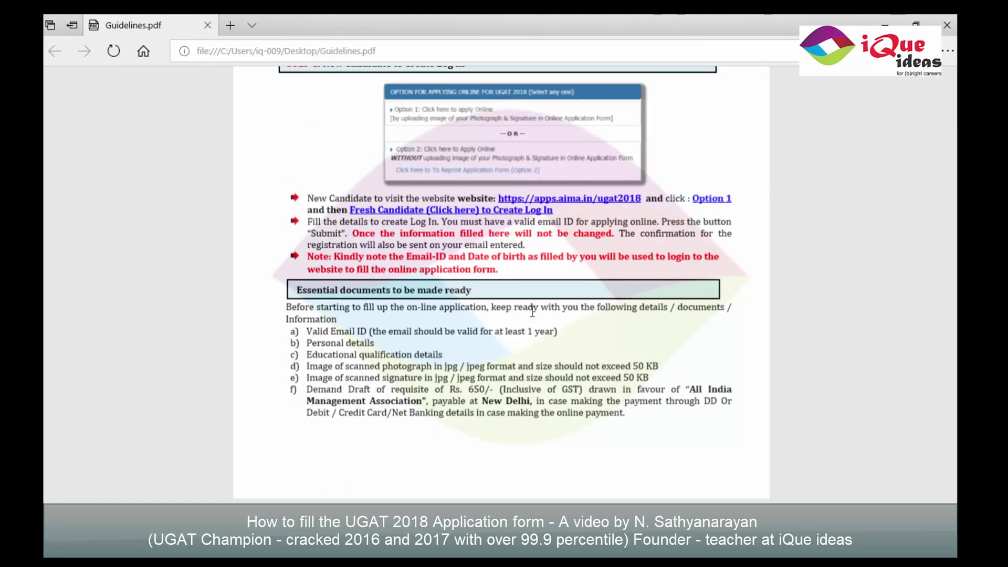
{"action": "scroll", "coordinate": [532, 311], "scroll_direction": "down", "scroll_amount": 1}
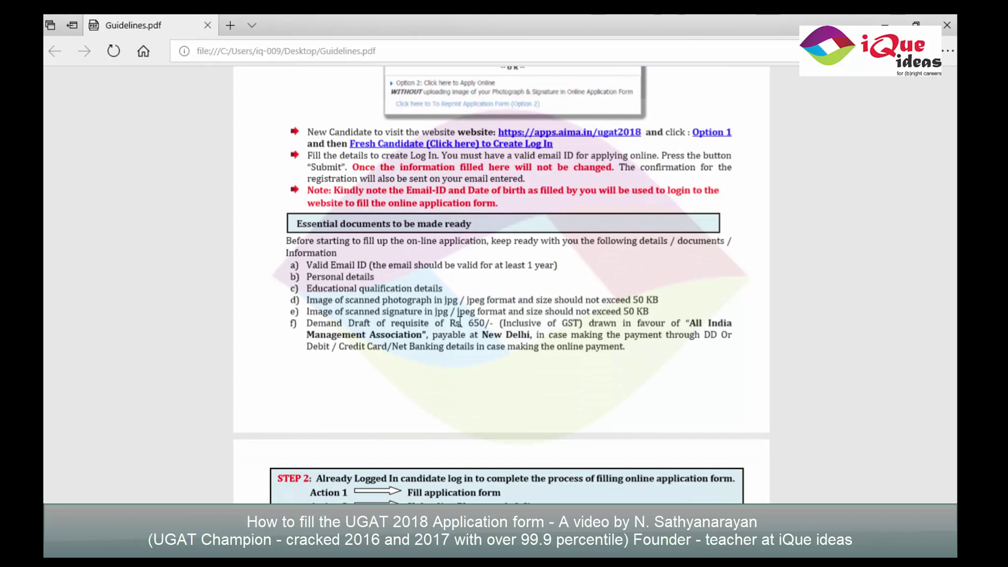
{"action": "left_click_drag", "start_coordinate": [315, 265], "coordinate": [460, 299]}
{"action": "left_click", "coordinate": [462, 300]}
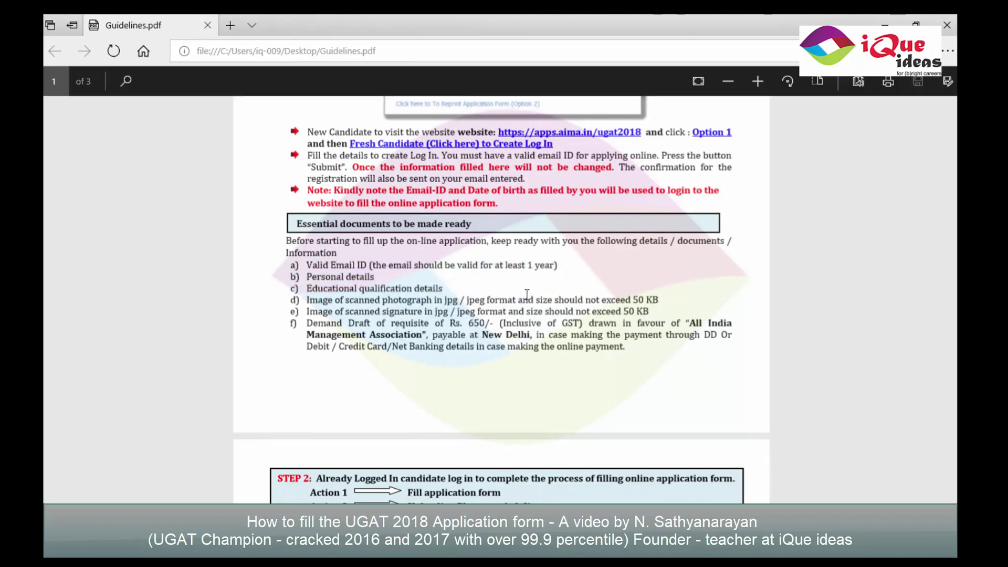
{"action": "left_click_drag", "start_coordinate": [364, 300], "coordinate": [534, 301]}
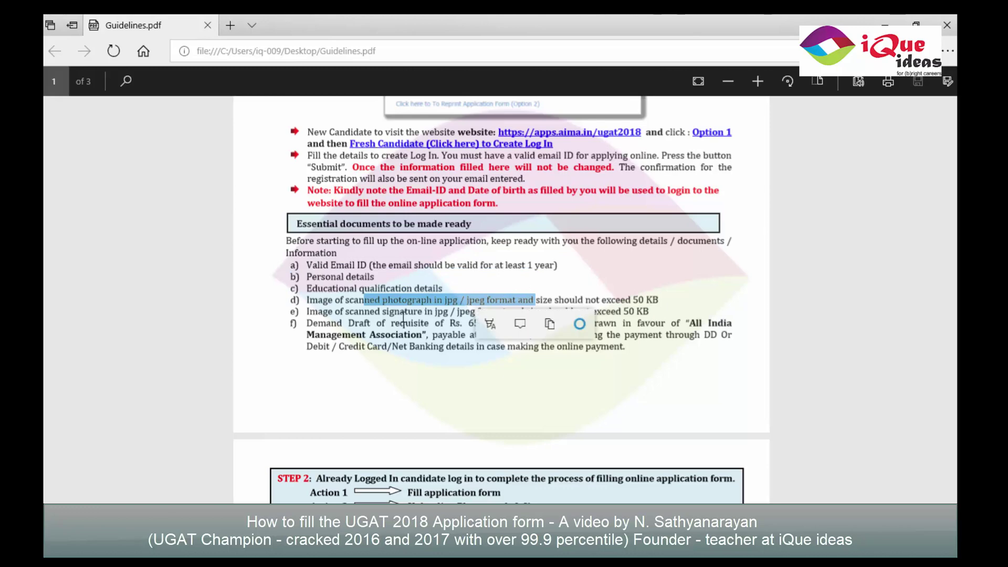
{"action": "left_click_drag", "start_coordinate": [360, 314], "coordinate": [507, 312]}
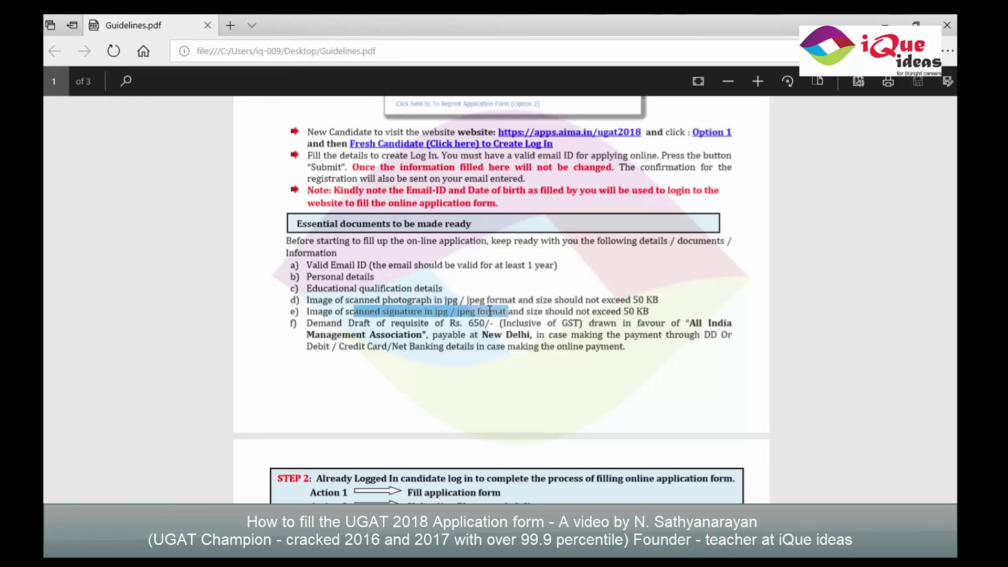
{"action": "left_click", "coordinate": [407, 340]}
Read through to Steps 3 and 4, then return to the Chrome registration page.
{"action": "scroll", "coordinate": [407, 341], "scroll_direction": "down", "scroll_amount": 3}
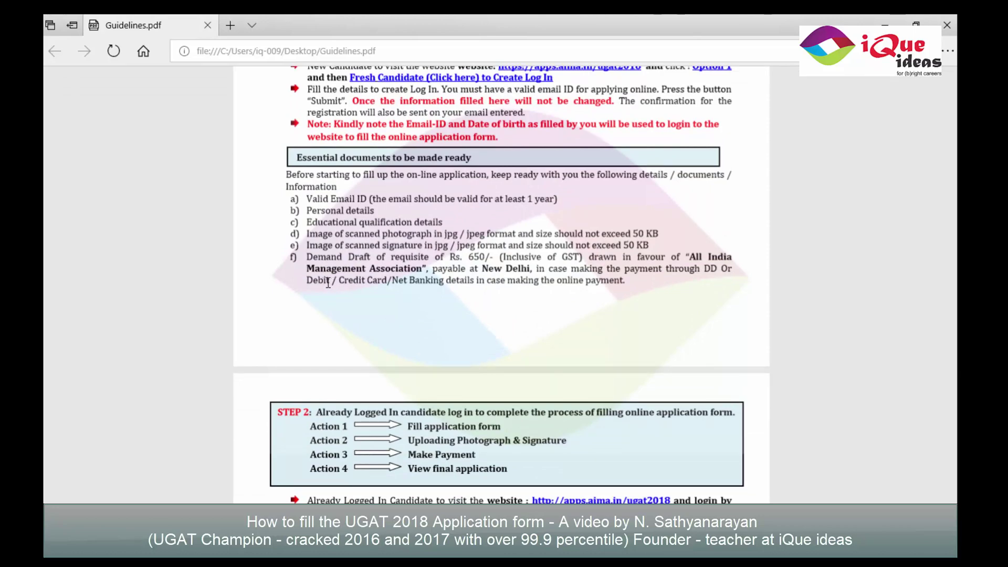
{"action": "scroll", "coordinate": [534, 314], "scroll_direction": "down", "scroll_amount": 3}
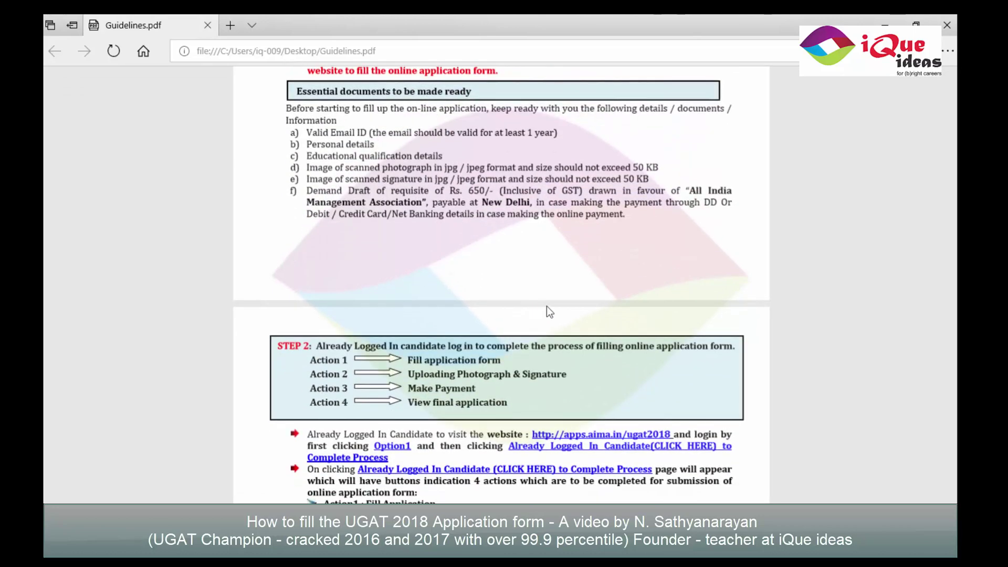
{"action": "scroll", "coordinate": [546, 306], "scroll_direction": "down", "scroll_amount": 19}
{"action": "scroll", "coordinate": [548, 306], "scroll_direction": "down", "scroll_amount": 20}
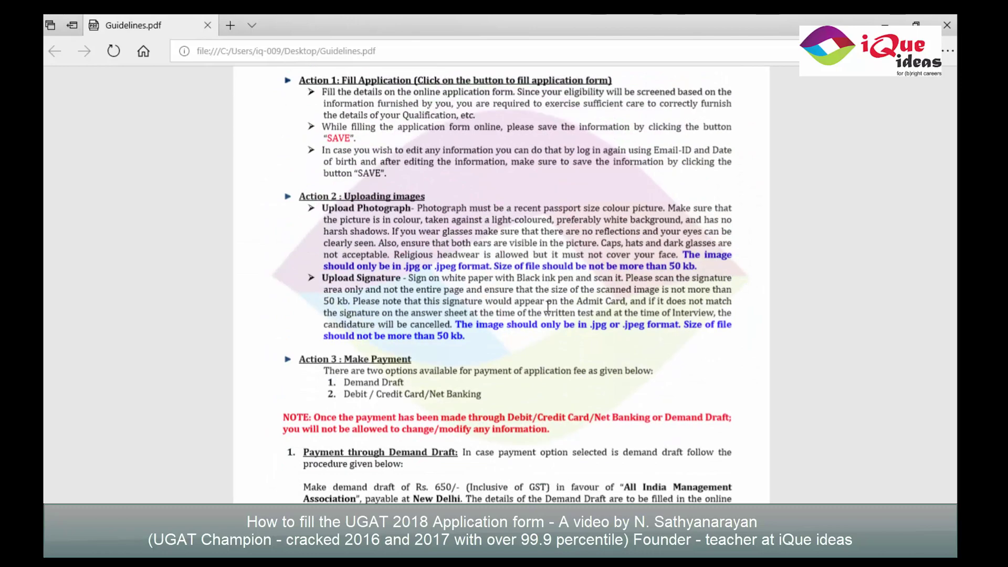
{"action": "scroll", "coordinate": [547, 307], "scroll_direction": "down", "scroll_amount": 16}
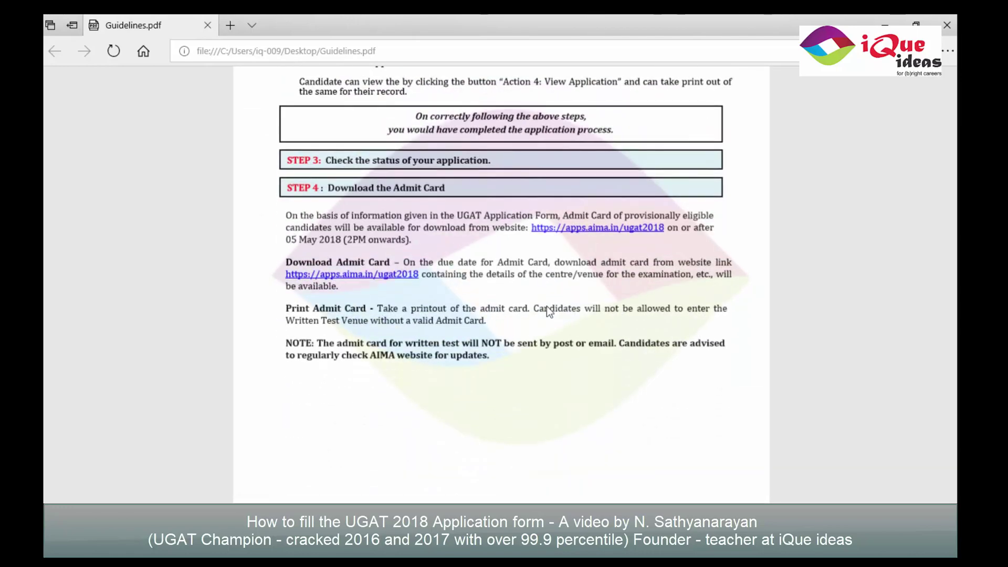
{"action": "key", "text": "alt+Tab"}
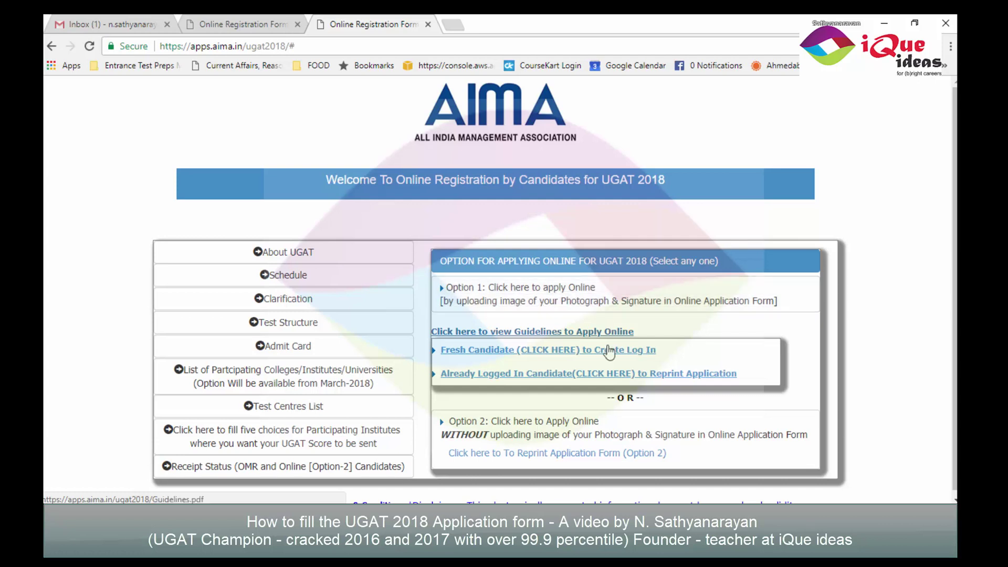
Open the create-login form and enter the candidate's full name and date of birth.
{"action": "left_click", "coordinate": [601, 350]}
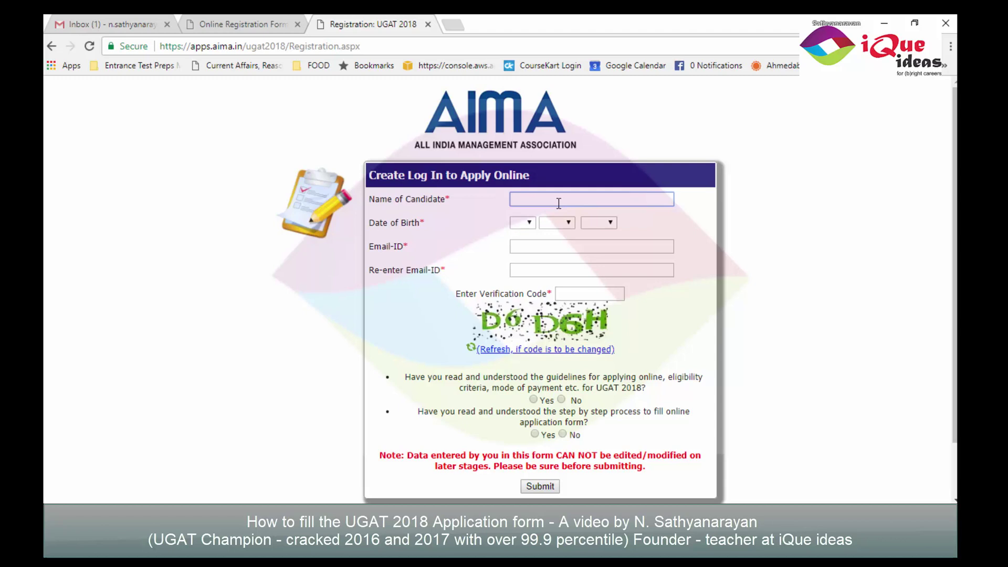
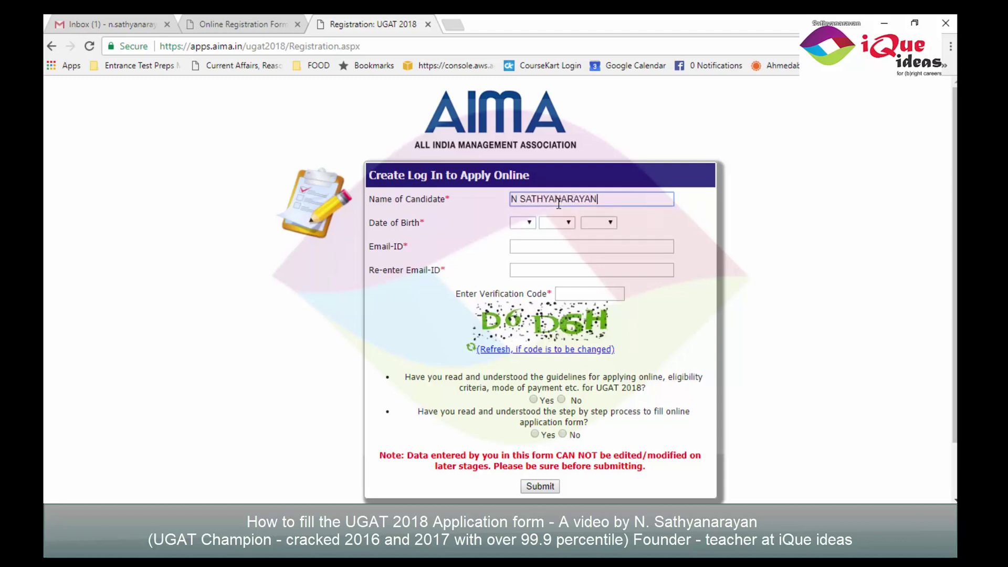
{"action": "key", "text": "Tab"}
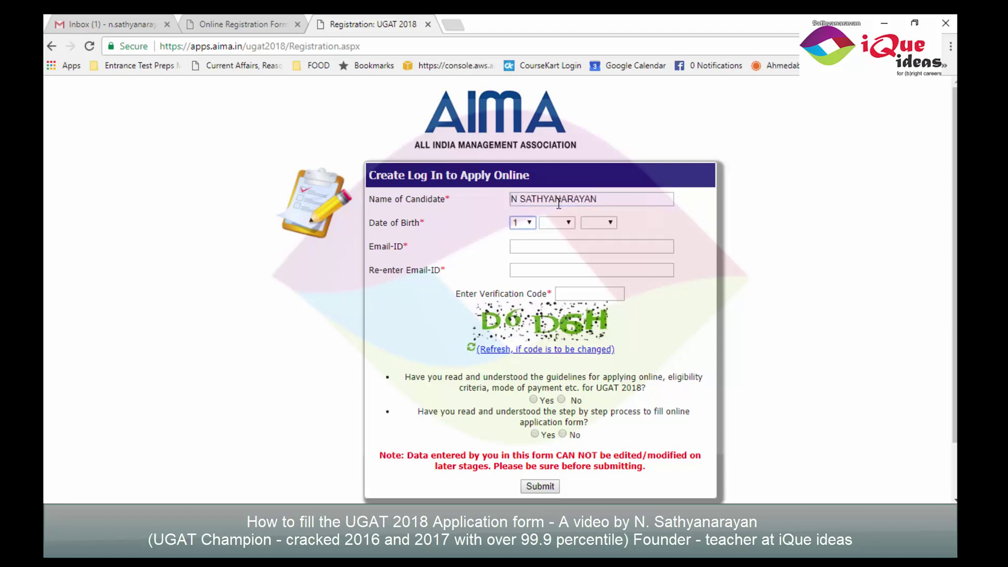
{"action": "key", "text": "2"}
{"action": "key", "text": "Tab"}
{"action": "key", "text": "f"}
{"action": "key", "text": "Tab"}
{"action": "type", "text": "1982"}
Fill in the candidate's e-mail address in both Email-ID fields.
{"action": "key", "text": "Tab"}
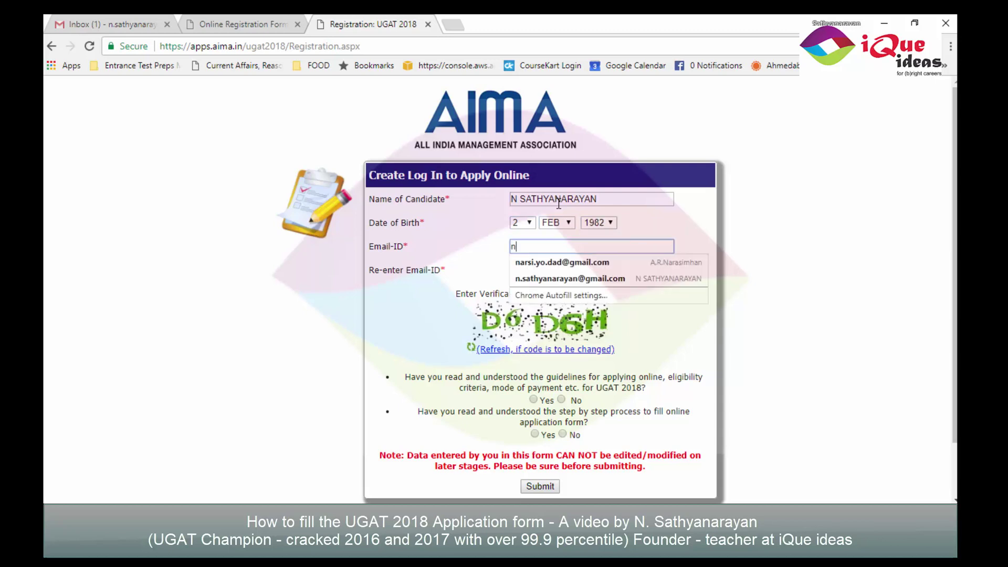
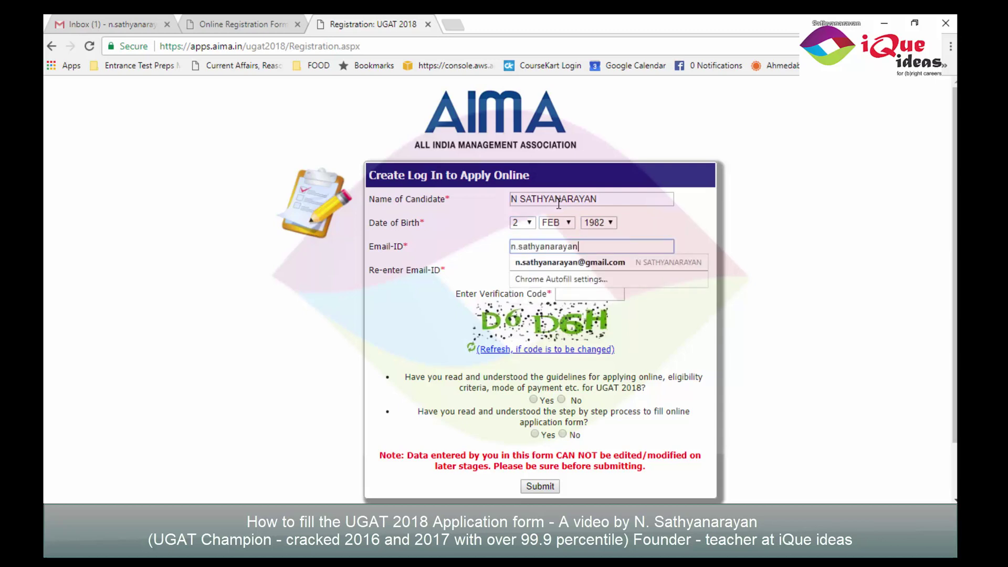
{"action": "key", "text": "Escape"}
{"action": "key", "text": "Tab"}
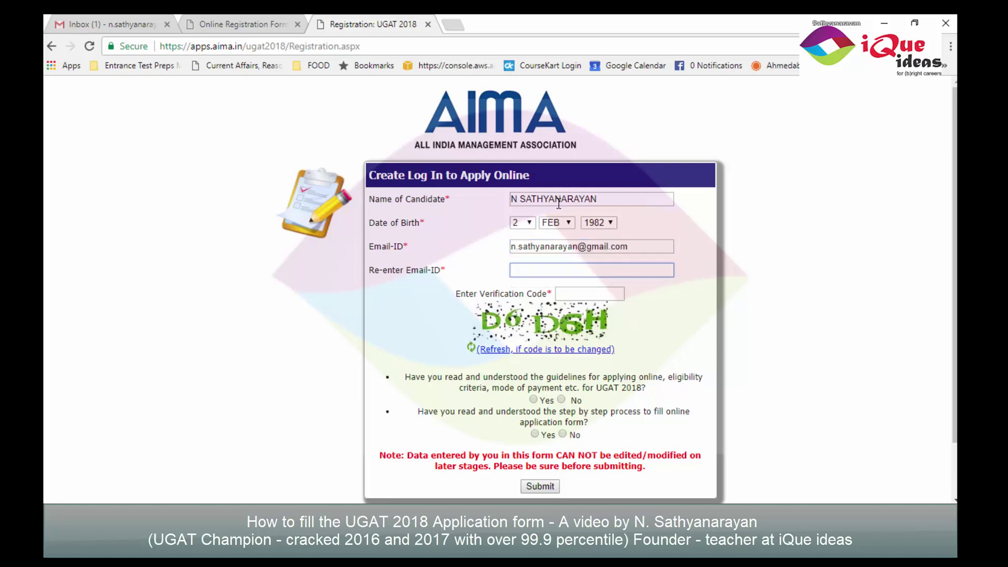
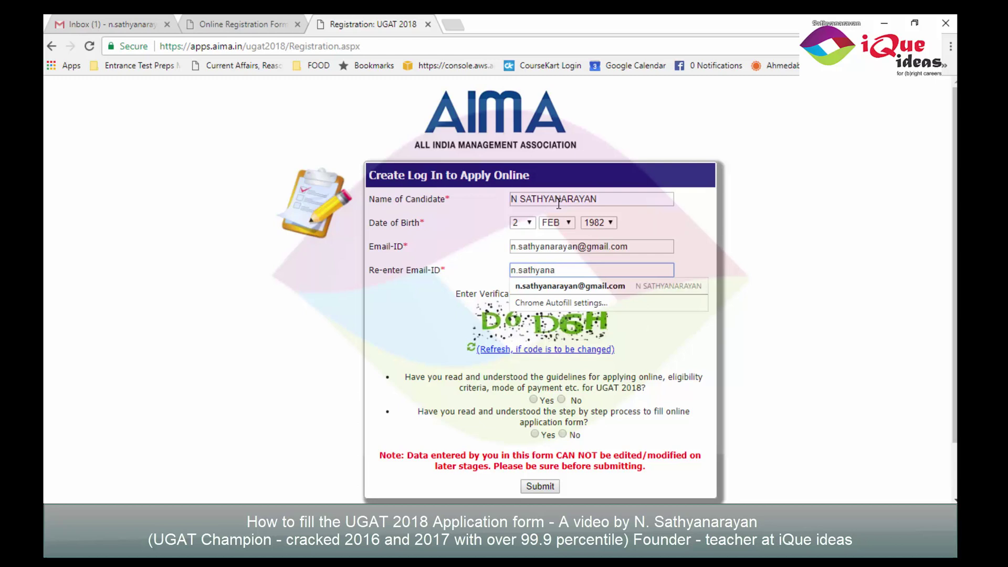
{"action": "key", "text": "Tab"}
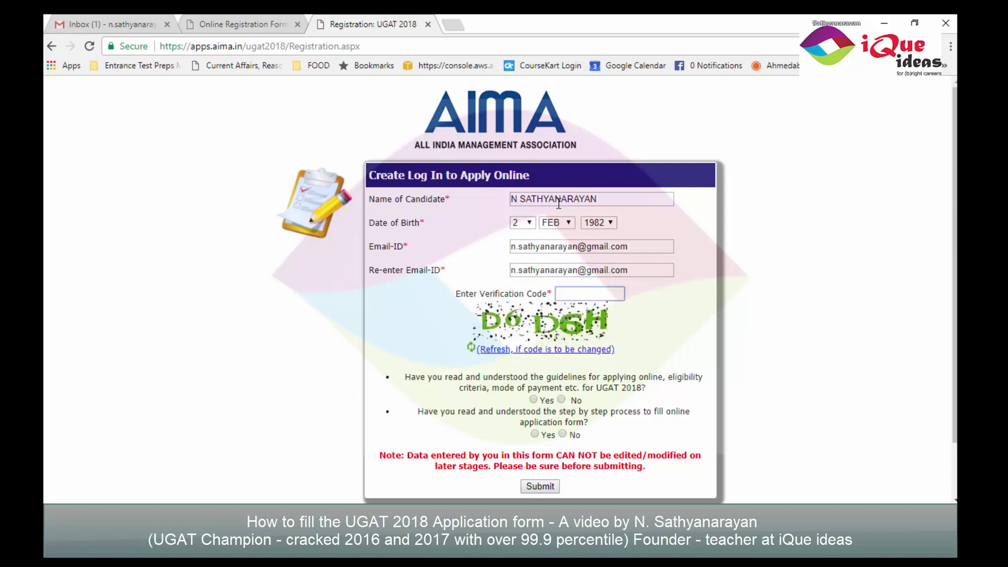
Enter the verification code, answer Yes to both questions, and submit the form.
{"action": "type", "text": "D6D6H"}
{"action": "scroll", "coordinate": [695, 394], "scroll_direction": "down", "scroll_amount": 1}
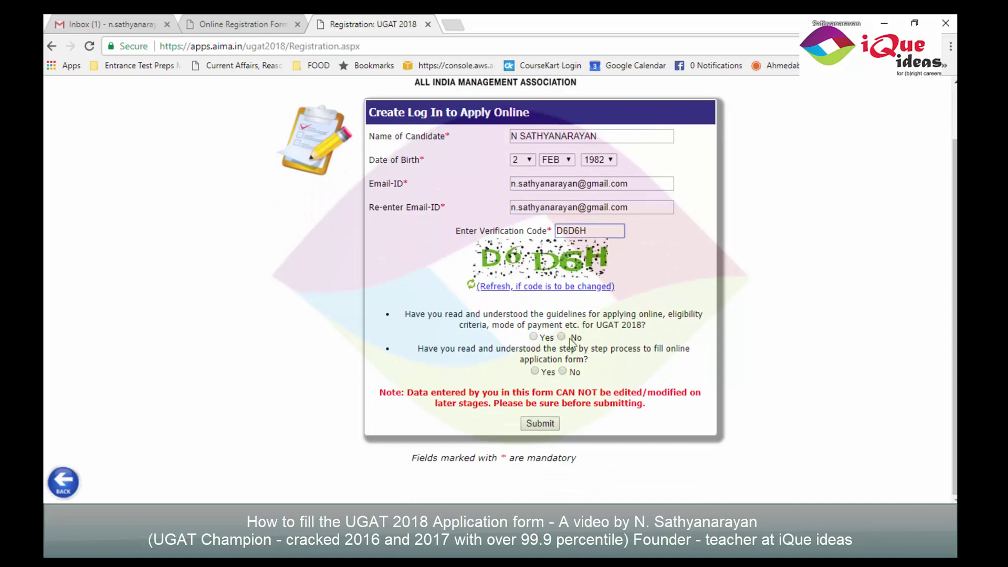
{"action": "left_click", "coordinate": [534, 336]}
{"action": "left_click", "coordinate": [534, 371]}
{"action": "left_click", "coordinate": [549, 424]}
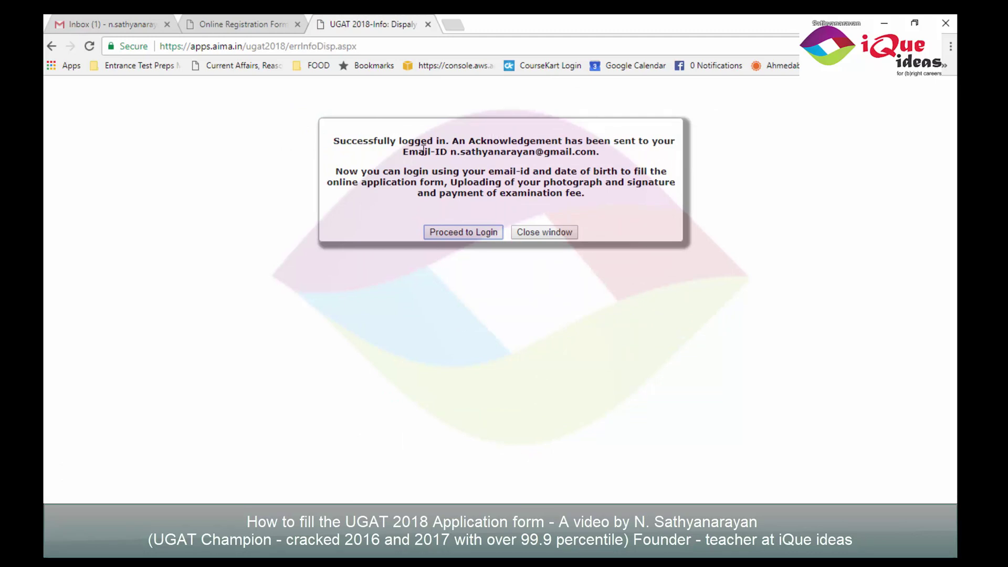
Proceed to the candidate login page, then switch to the Gmail tab.
{"action": "left_click", "coordinate": [452, 235]}
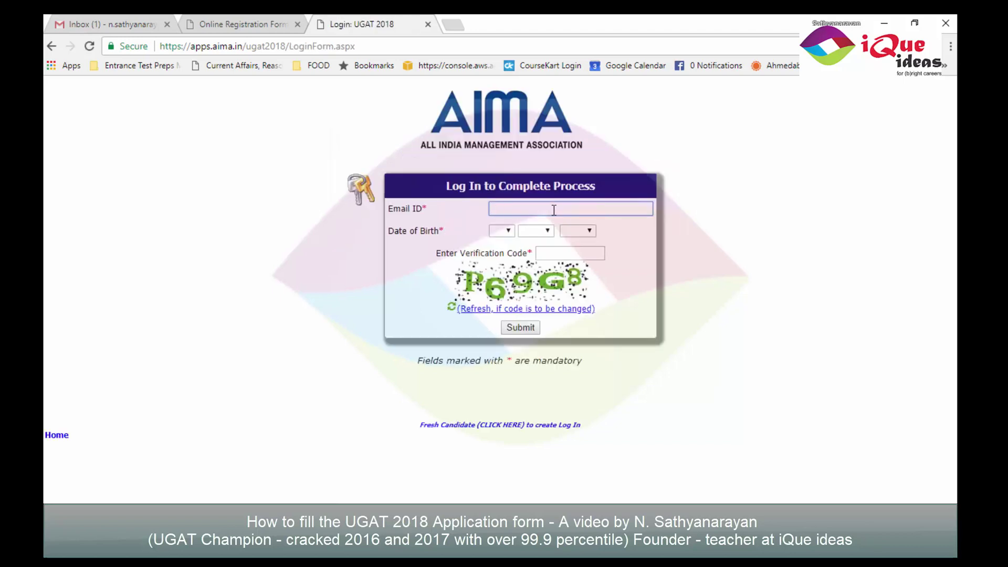
{"action": "left_click", "coordinate": [95, 19]}
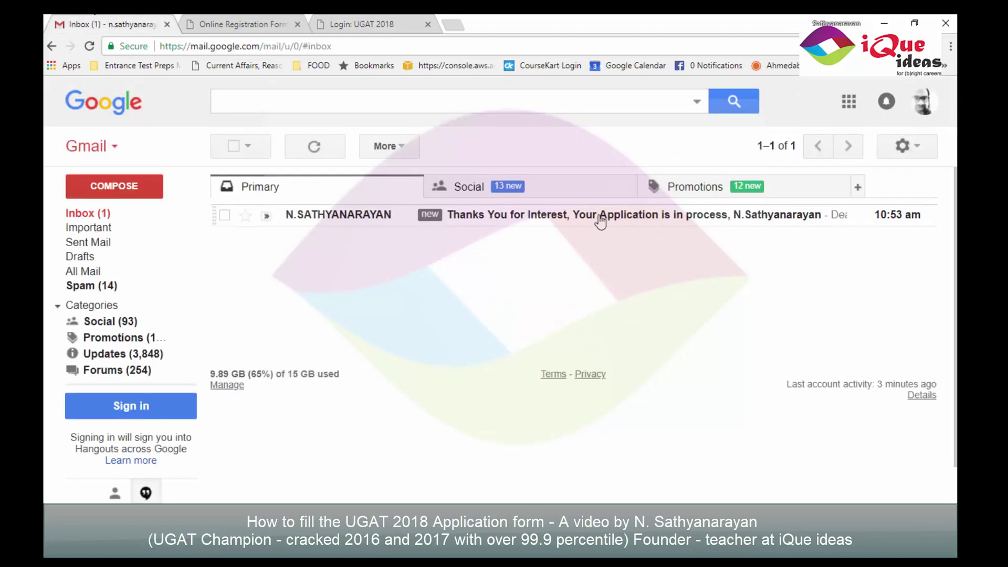
Read the newest Gmail message, delete the Thanks You for Interest email, and return to the login page.
{"action": "left_click", "coordinate": [601, 222]}
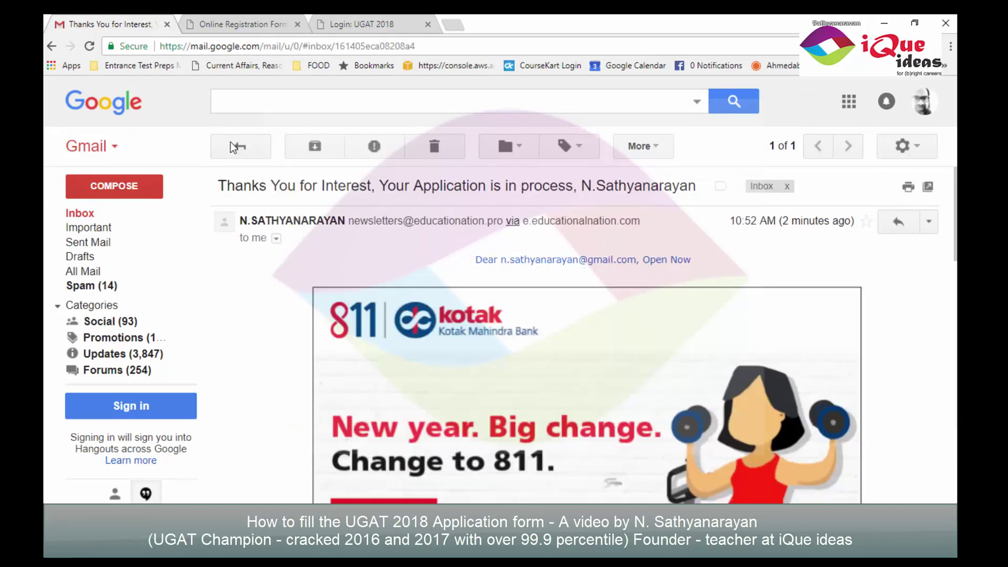
{"action": "left_click", "coordinate": [231, 143]}
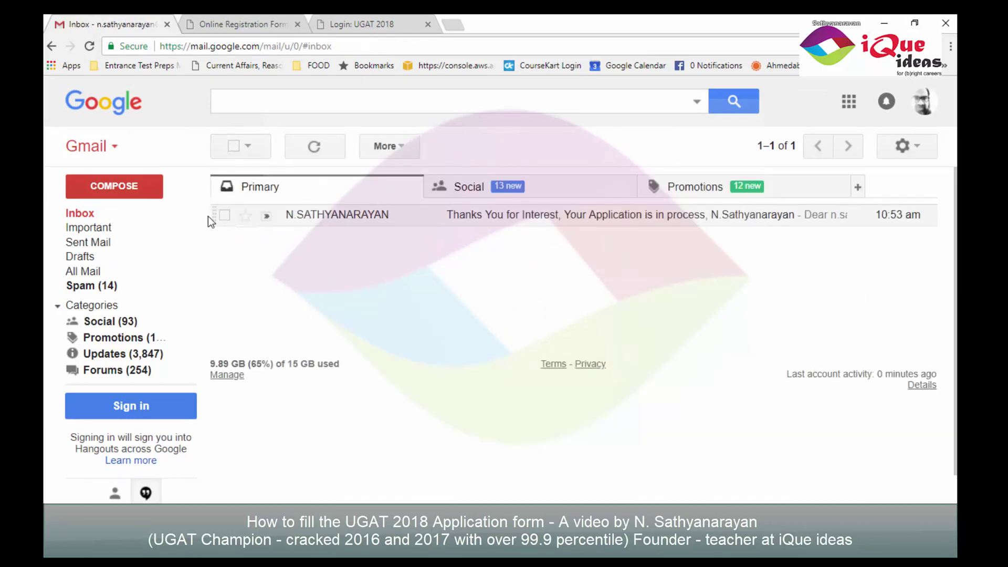
{"action": "left_click", "coordinate": [225, 215]}
{"action": "left_click", "coordinate": [453, 140]}
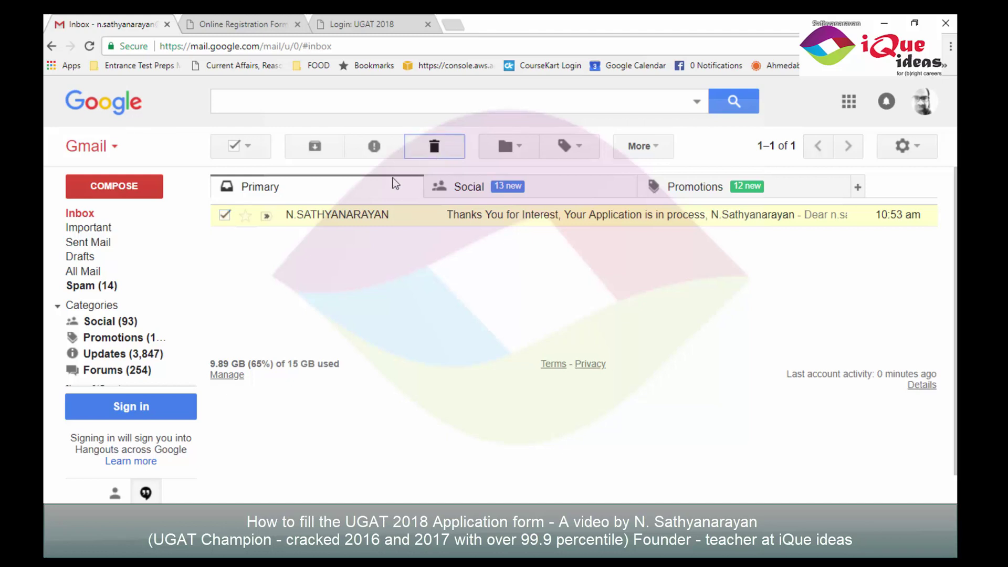
{"action": "left_click", "coordinate": [87, 272]}
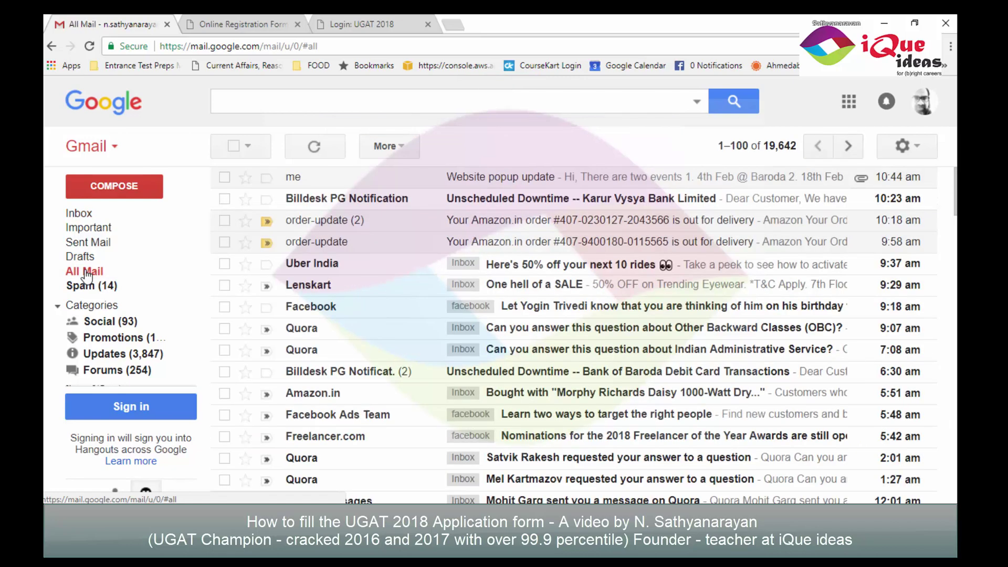
{"action": "left_click", "coordinate": [86, 215]}
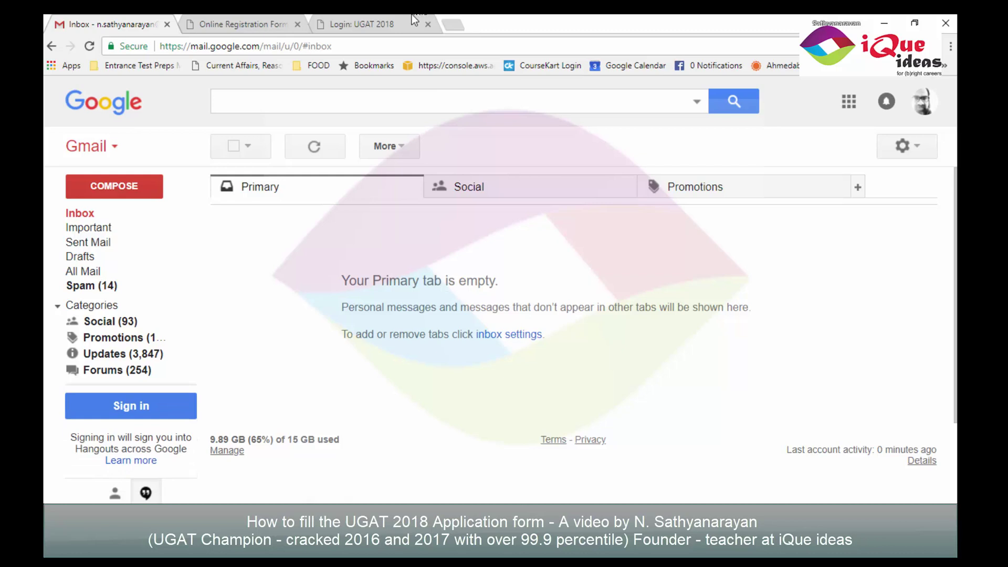
{"action": "left_click", "coordinate": [383, 16]}
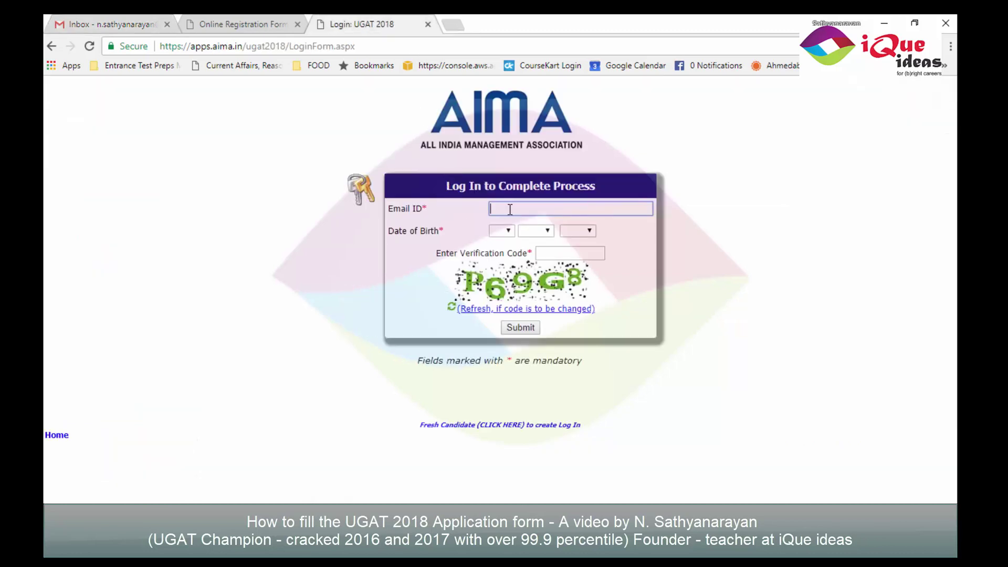
Enter the candidate's registered e-mail address in the login Email ID field.
{"action": "left_click", "coordinate": [510, 209]}
{"action": "type", "text": "N.SATHY"}
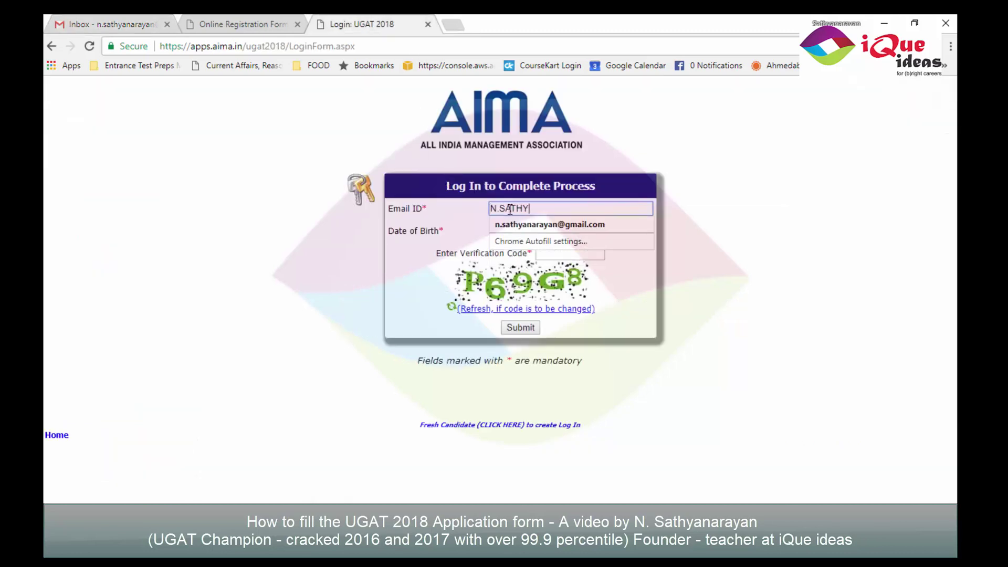
{"action": "key", "text": "BackSpace"}
{"action": "key", "text": "BackSpace"}
{"action": "key", "text": "BackSpace"}
{"action": "key", "text": "BackSpace"}
{"action": "key", "text": "BackSpace"}
{"action": "key", "text": "BackSpace"}
{"action": "key", "text": "BackSpace"}
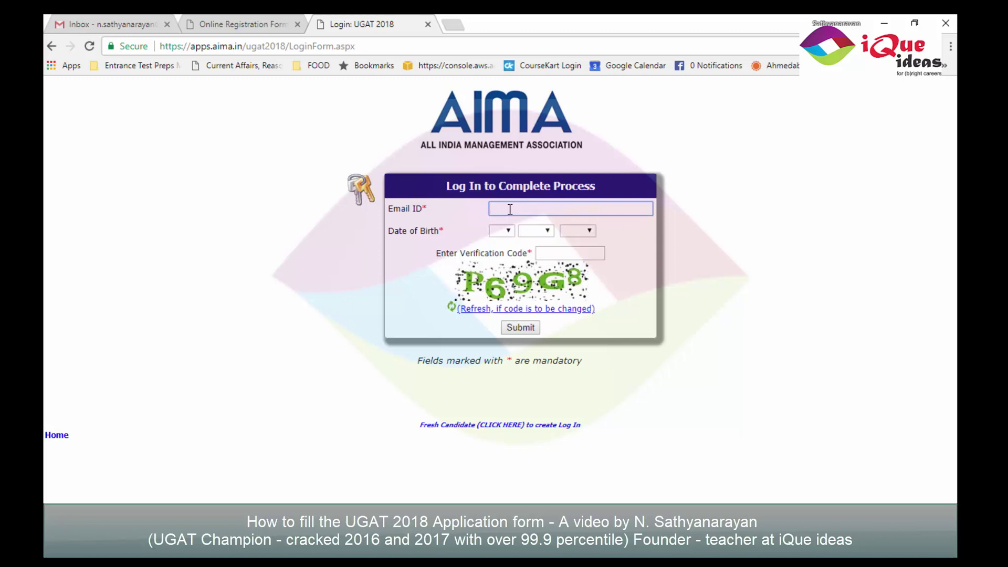
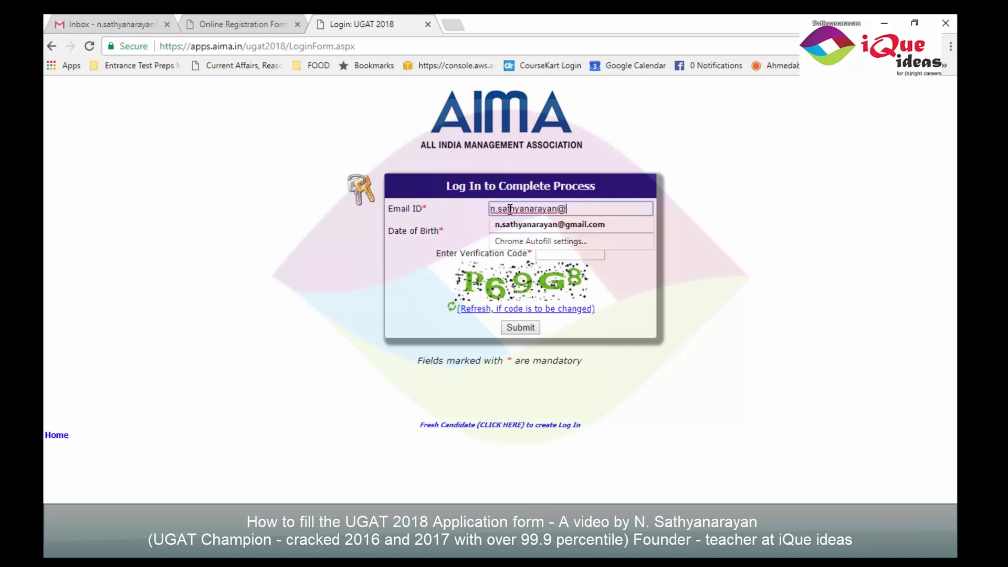
{"action": "key", "text": "Down"}
{"action": "key", "text": "Return"}
Set the candidate's date of birth, enter the verification code, and submit the login.
{"action": "key", "text": "Tab"}
{"action": "key", "text": "2"}
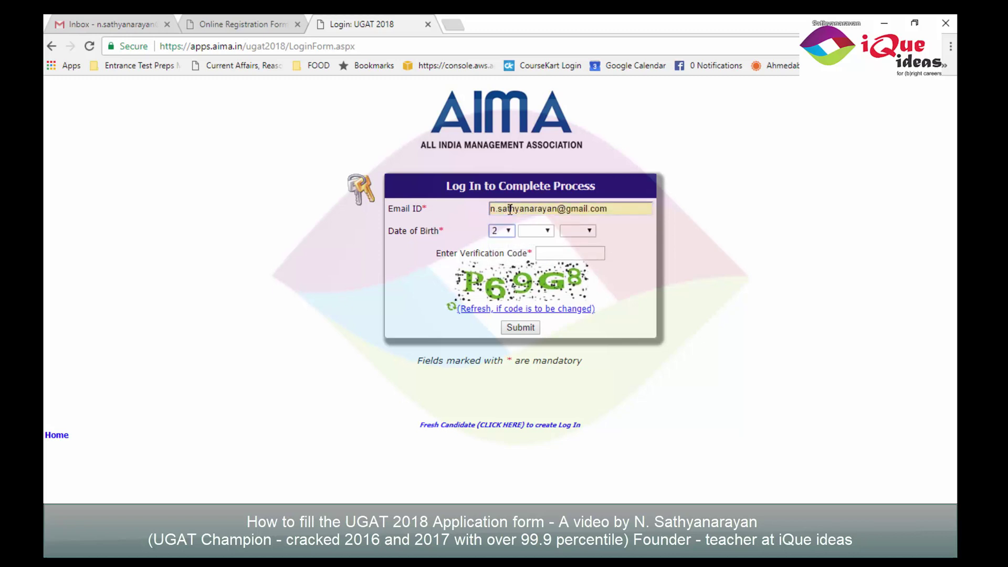
{"action": "key", "text": "Tab"}
{"action": "key", "text": "Down"}
{"action": "key", "text": "Down"}
{"action": "key", "text": "Tab"}
{"action": "key", "text": "1"}
{"action": "key", "text": "9"}
{"action": "key", "text": "8"}
{"action": "key", "text": "2"}
{"action": "key", "text": "Tab"}
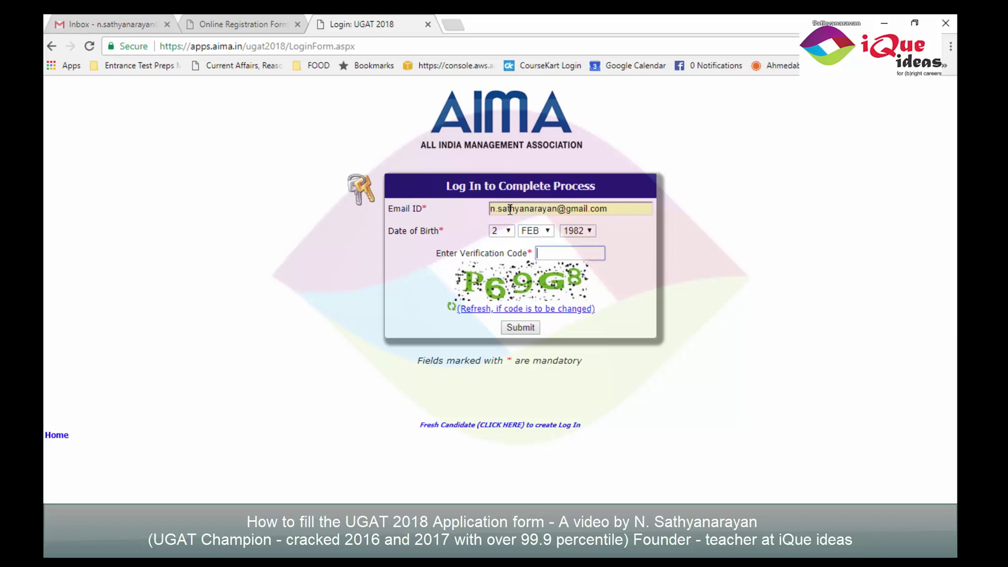
{"action": "type", "text": "P69G8"}
{"action": "left_click", "coordinate": [513, 328]}
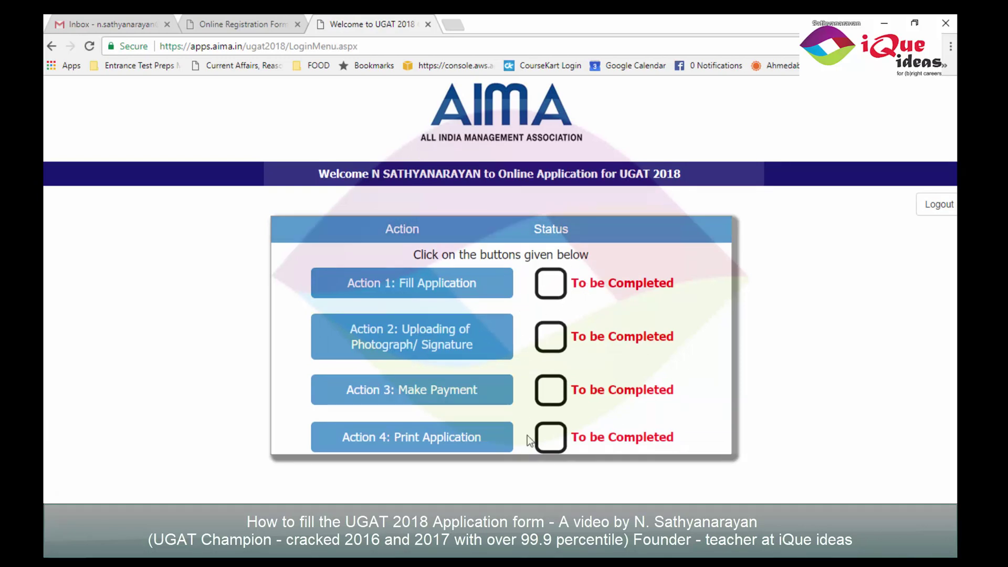
Open Action 1: Fill Application and choose Offline(Paper Based Test) as the Test Taking Option.
{"action": "left_click", "coordinate": [394, 292]}
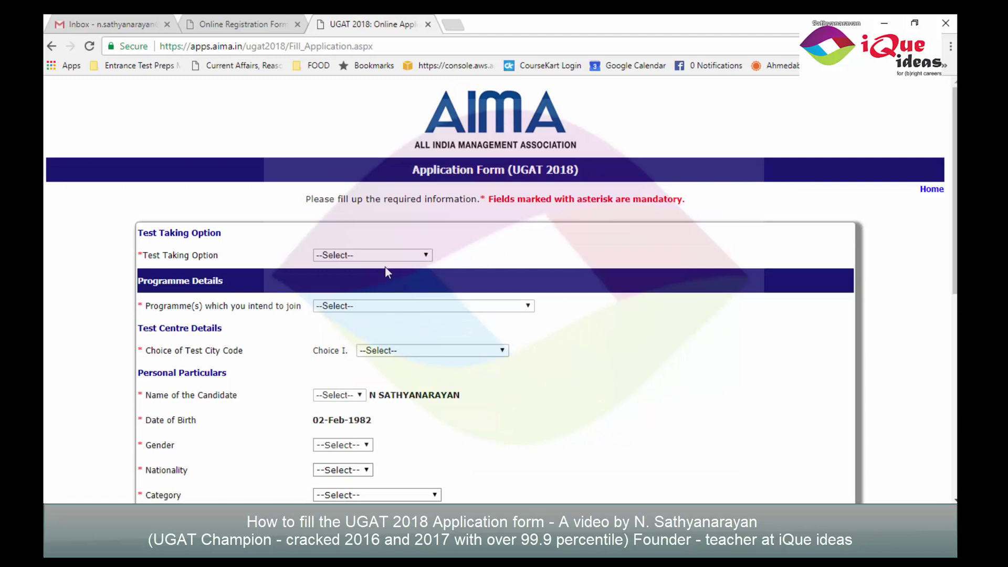
{"action": "left_click", "coordinate": [382, 254]}
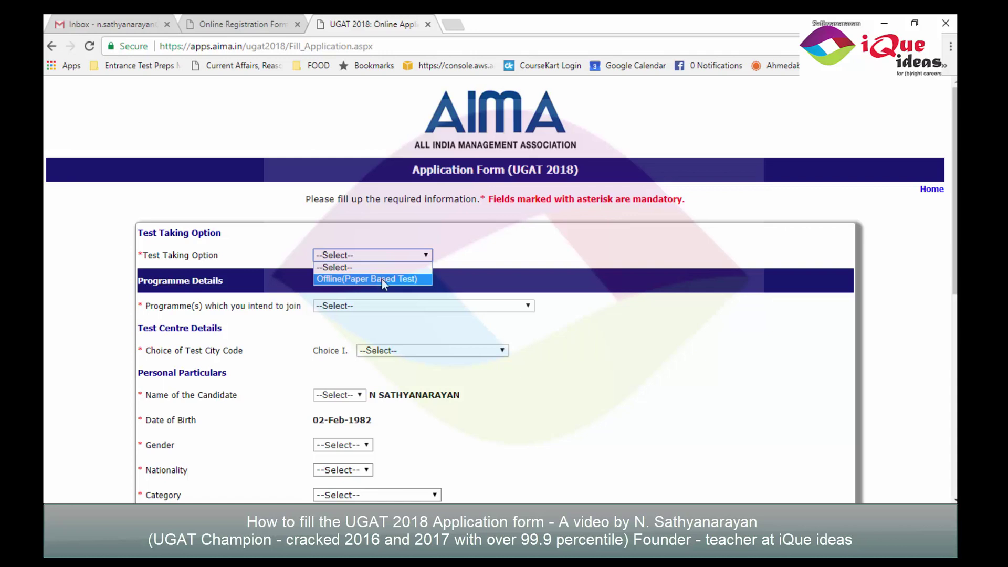
{"action": "left_click", "coordinate": [382, 278]}
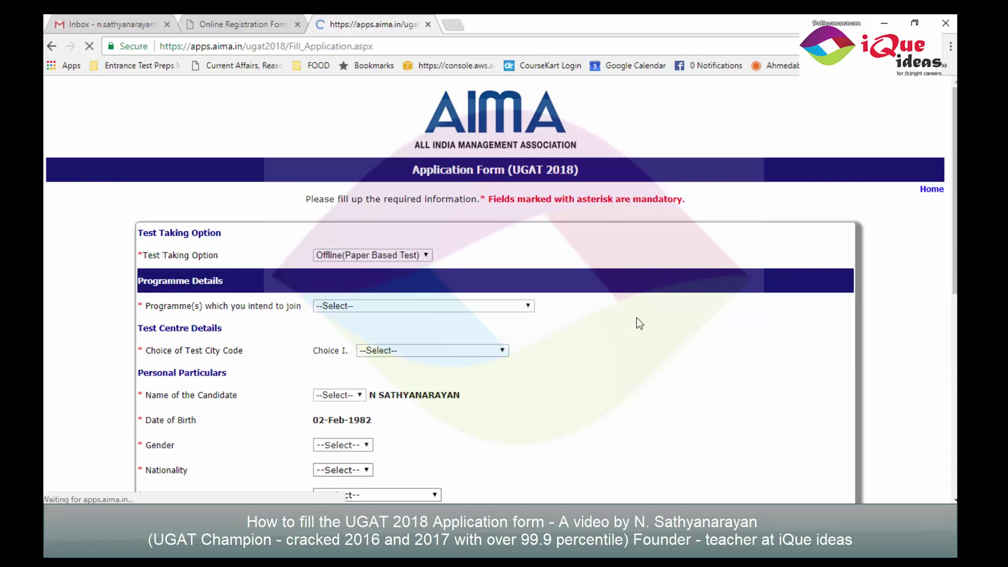
{"action": "scroll", "coordinate": [636, 318], "scroll_direction": "down", "scroll_amount": 1}
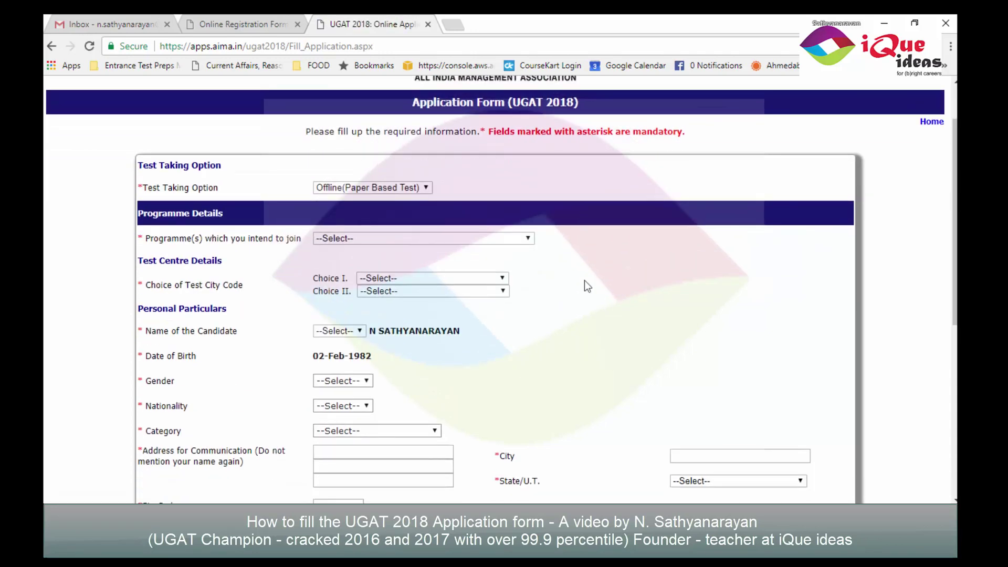
{"action": "left_click", "coordinate": [477, 238]}
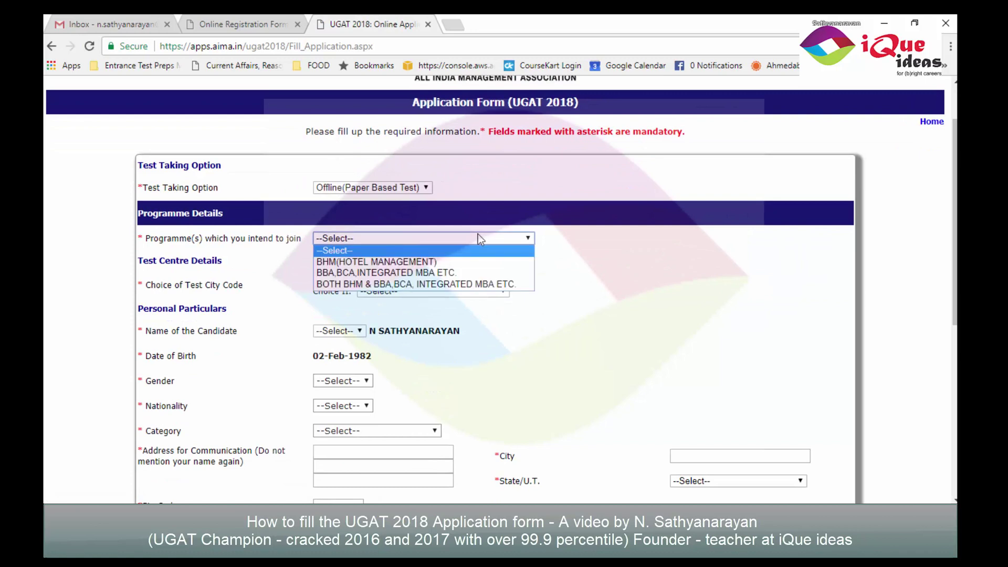
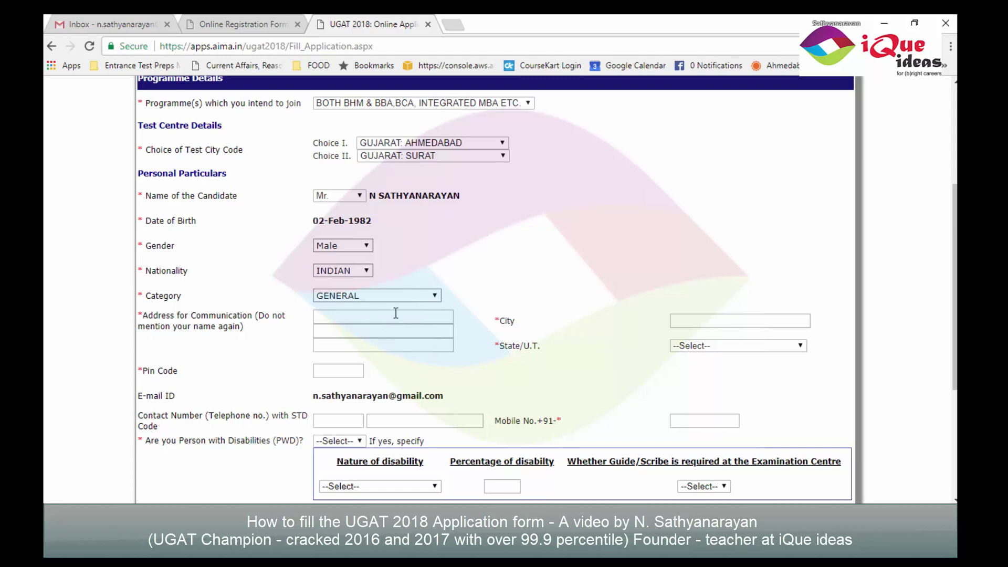
Enter the applicant's street address across the three Address lines.
{"action": "left_click", "coordinate": [396, 313]}
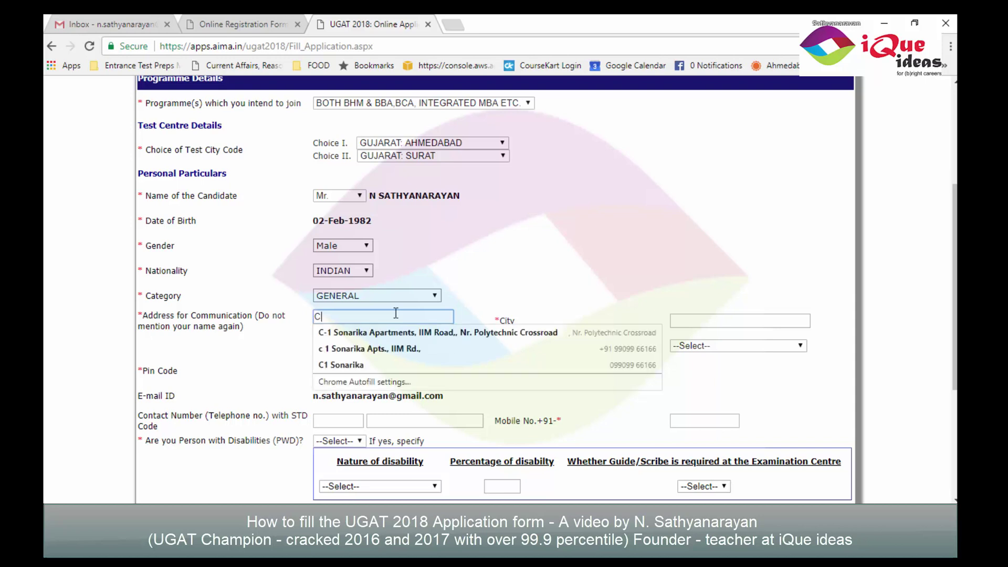
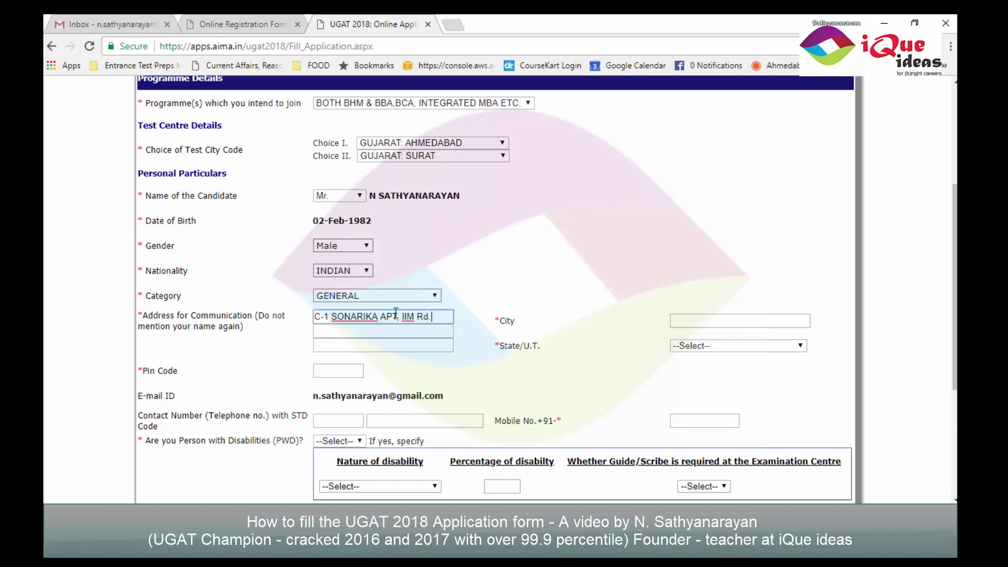
{"action": "key", "text": "Tab"}
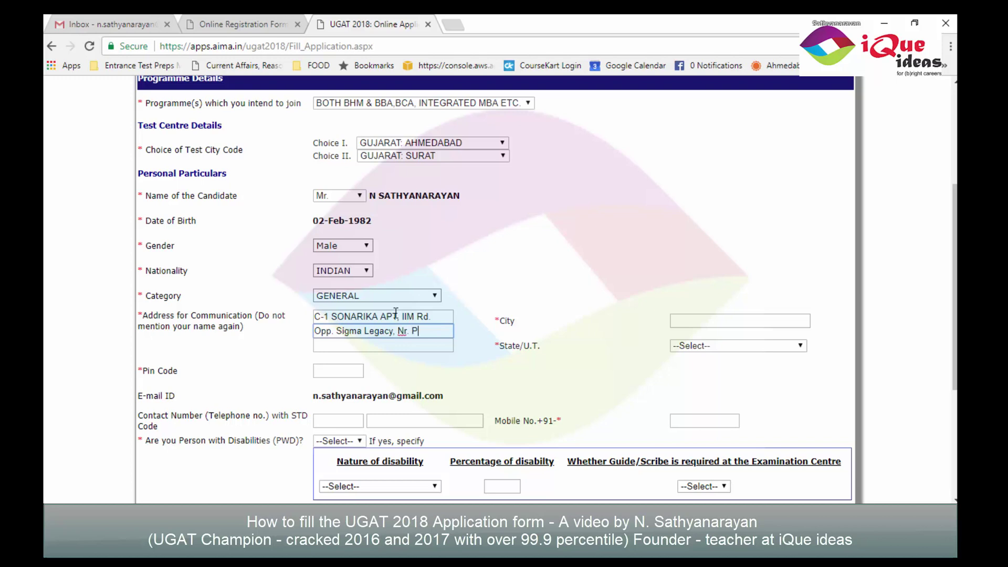
{"action": "key", "text": "Tab"}
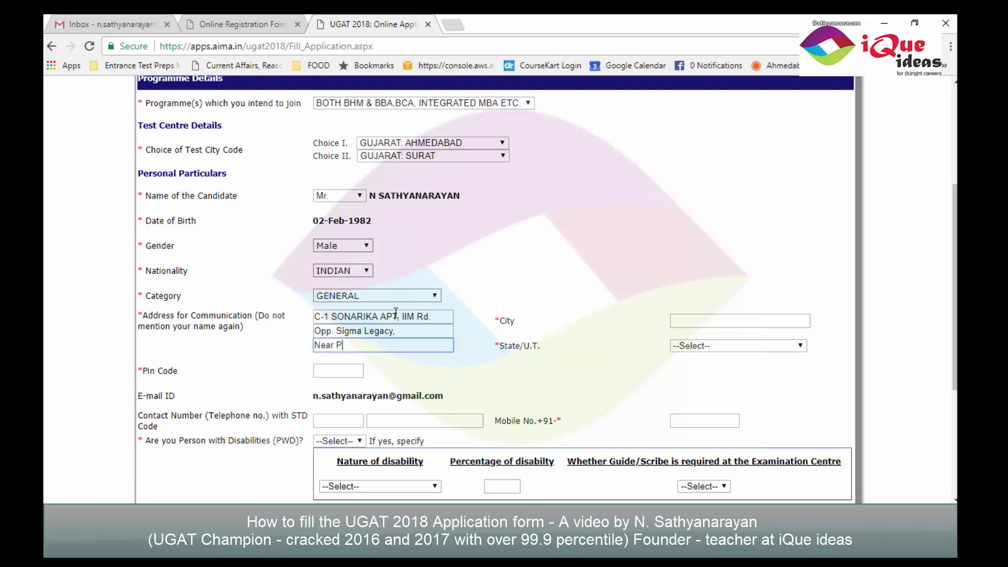
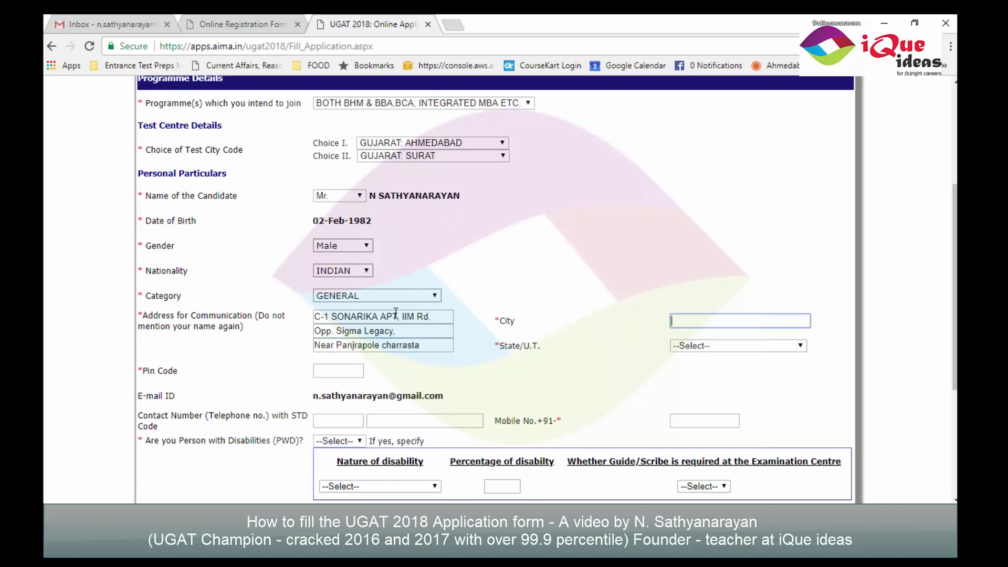
Fill in the city, state/U.T., pin code and the applicant's mobile number.
{"action": "key", "text": "Tab"}
{"action": "type", "text": "Ahmedabad"}
{"action": "key", "text": "Tab"}
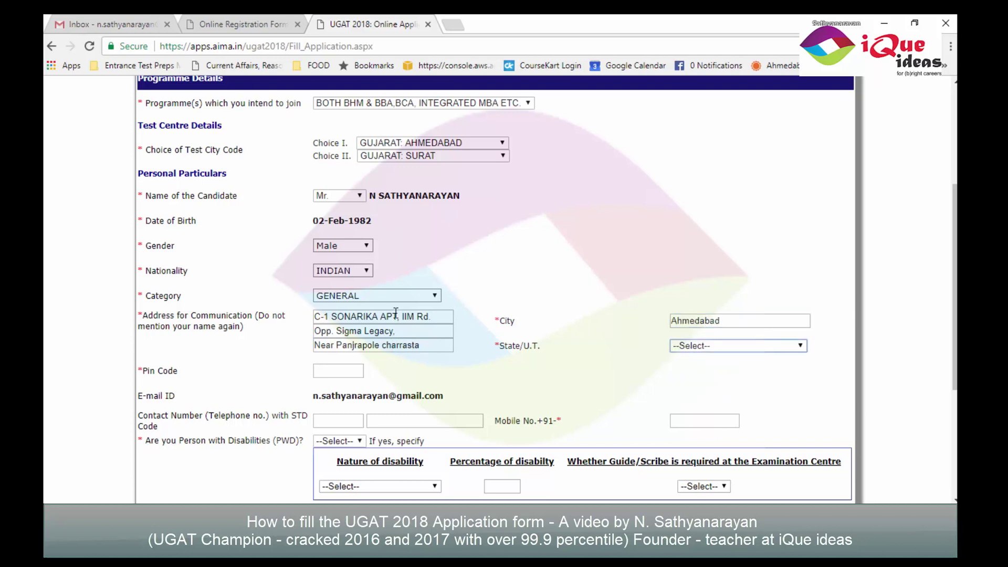
{"action": "type", "text": "gu"}
{"action": "key", "text": "Tab"}
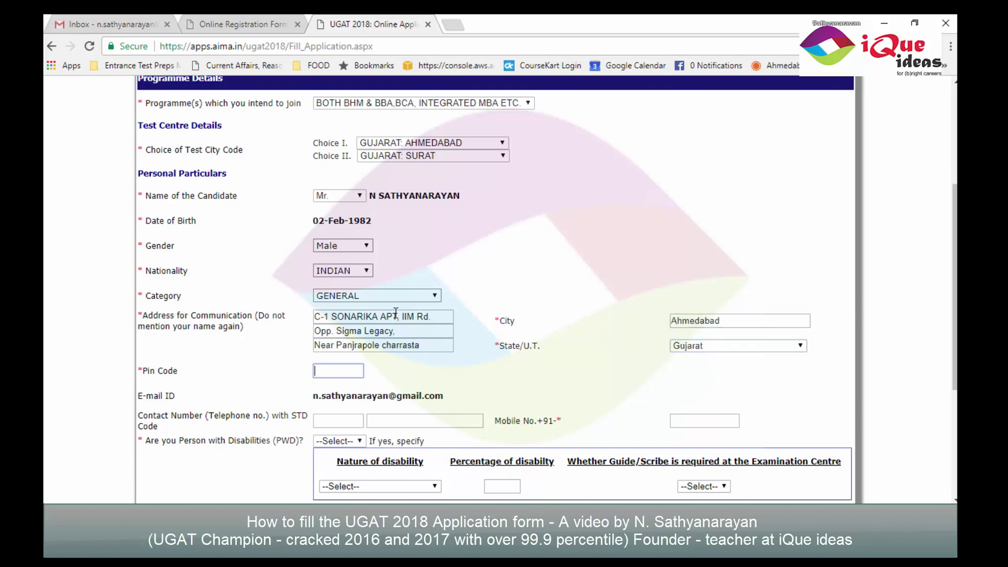
{"action": "type", "text": "380015"}
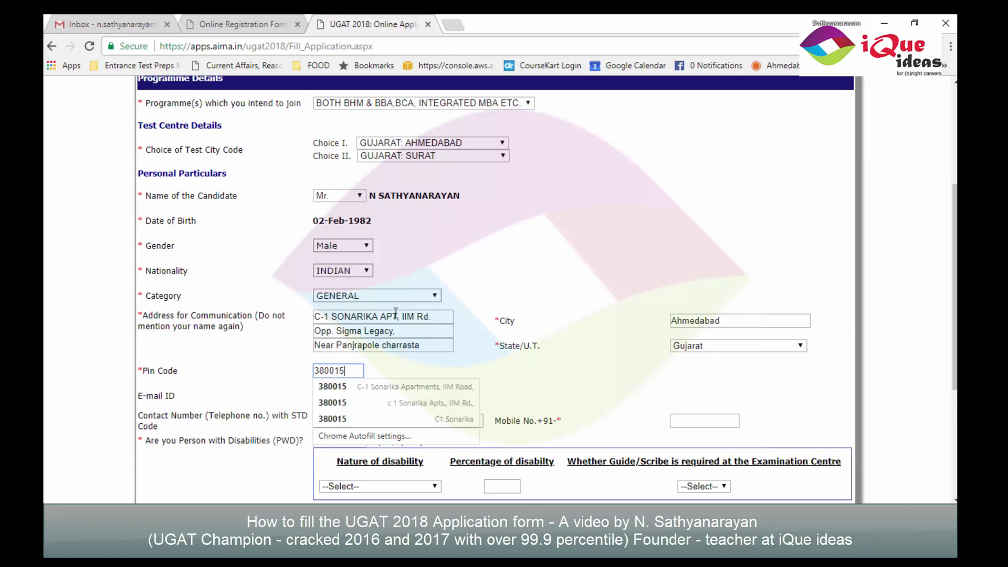
{"action": "key", "text": "Tab"}
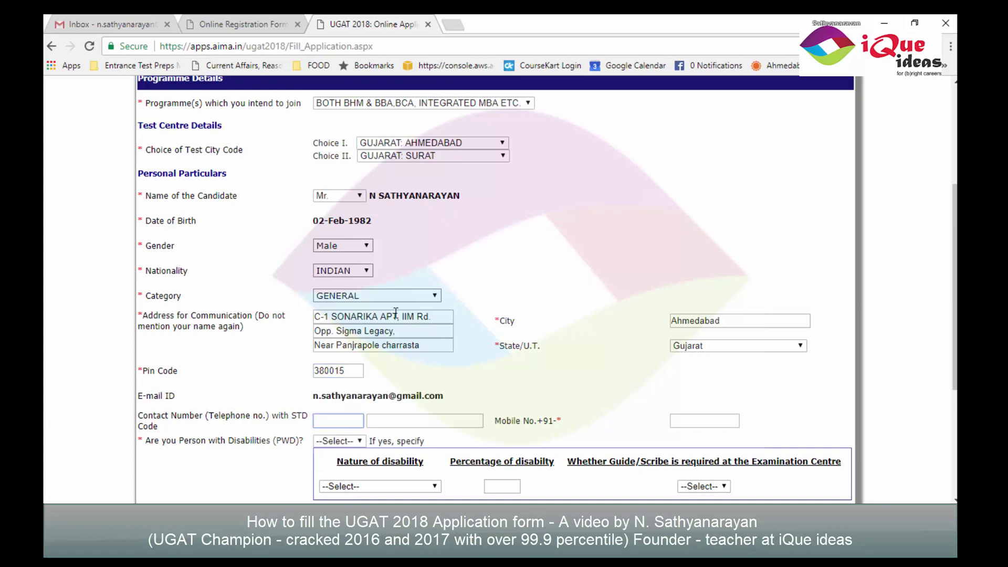
{"action": "key", "text": "Tab"}
{"action": "key", "text": "Tab"}
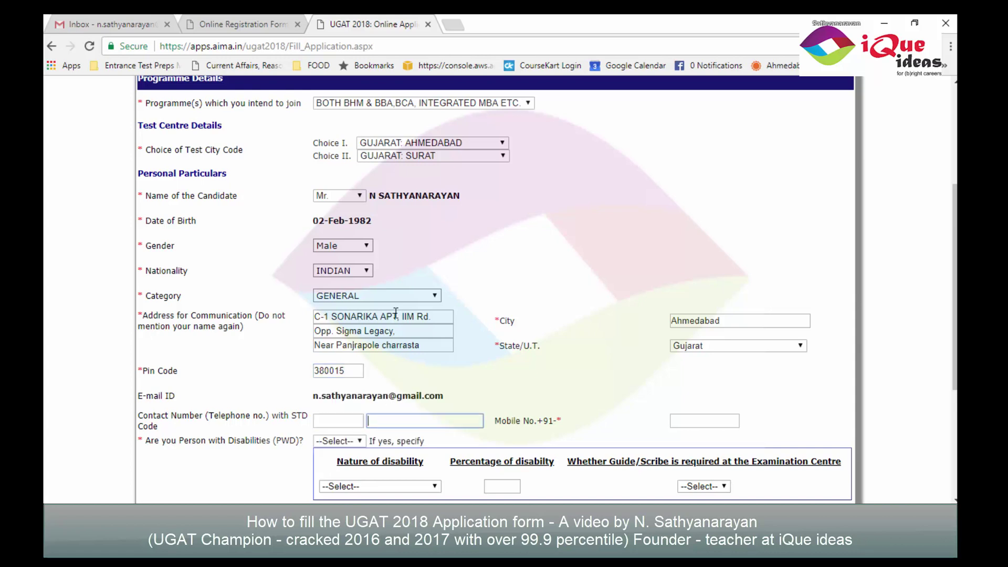
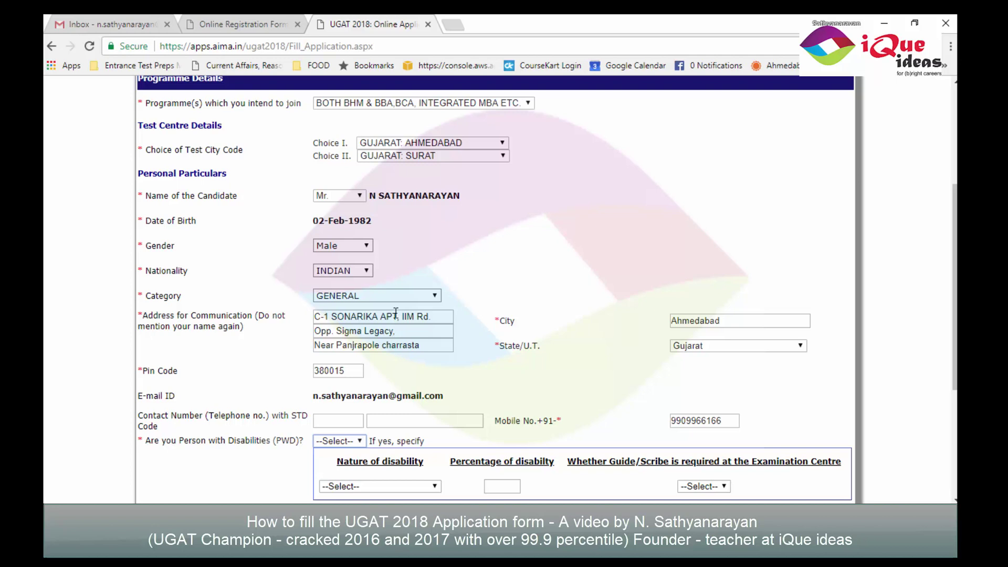
Answer NO to the PWD (disability) question.
{"action": "scroll", "coordinate": [433, 245], "scroll_direction": "down", "scroll_amount": 2}
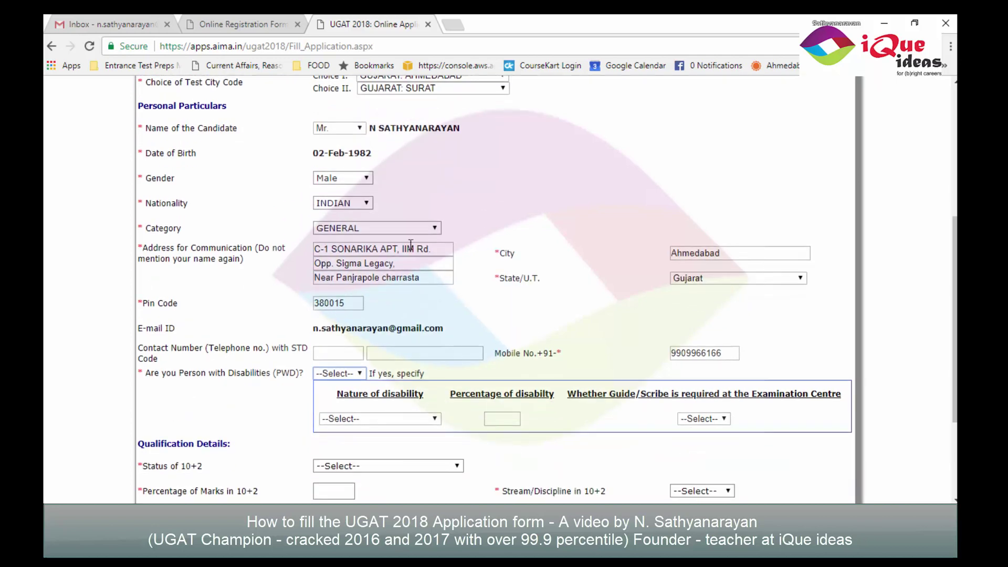
{"action": "left_click", "coordinate": [361, 374]}
{"action": "left_click", "coordinate": [335, 404]}
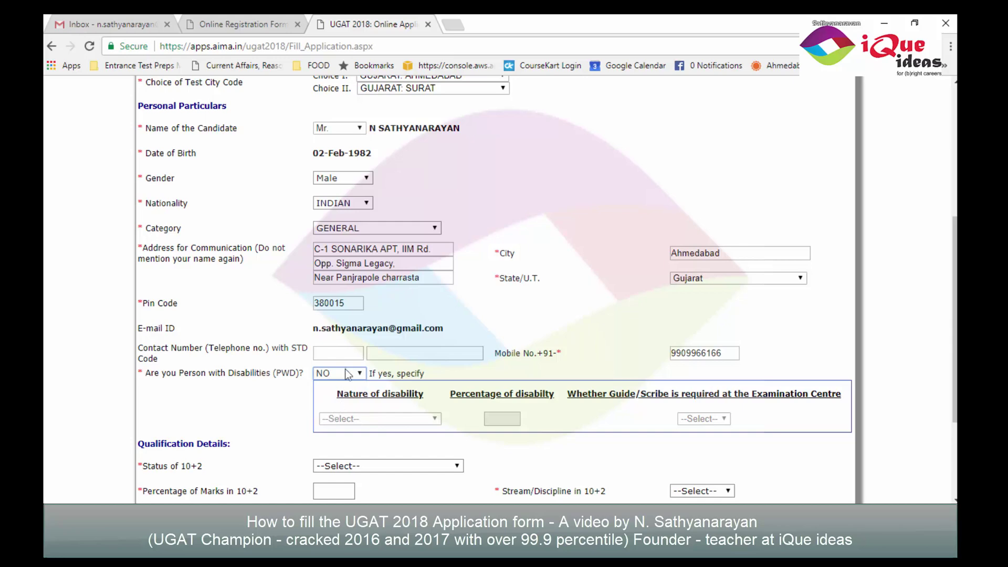
Record the 10+2 status as Passed with 82% marks in the Science stream.
{"action": "scroll", "coordinate": [413, 366], "scroll_direction": "down", "scroll_amount": 2}
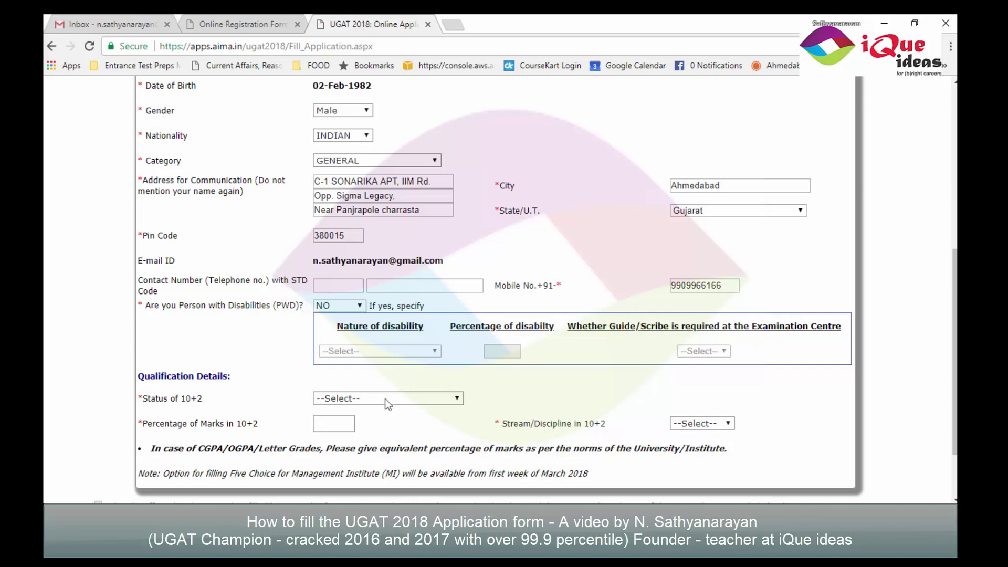
{"action": "scroll", "coordinate": [385, 398], "scroll_direction": "down", "scroll_amount": 2}
{"action": "left_click", "coordinate": [385, 316]}
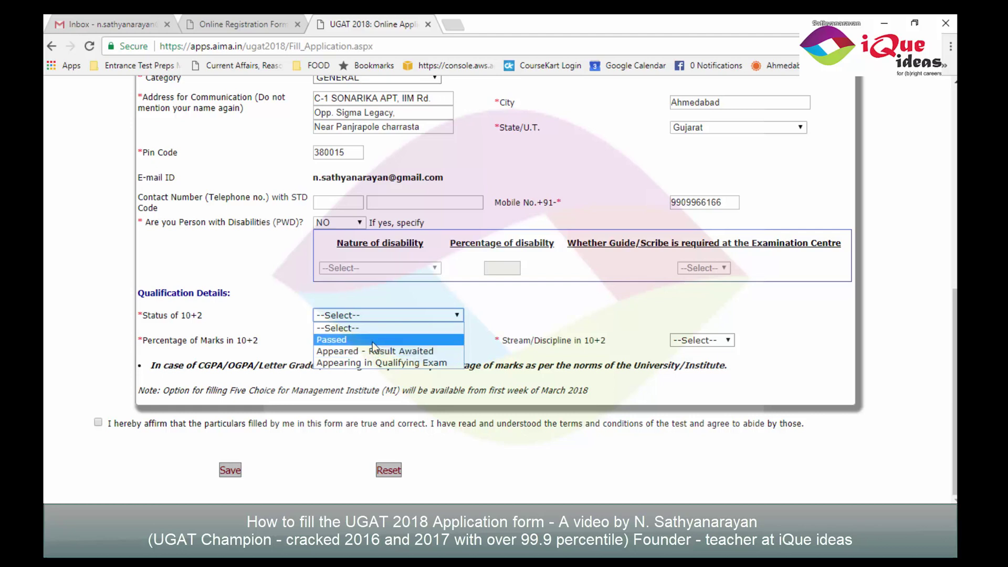
{"action": "left_click", "coordinate": [373, 340]}
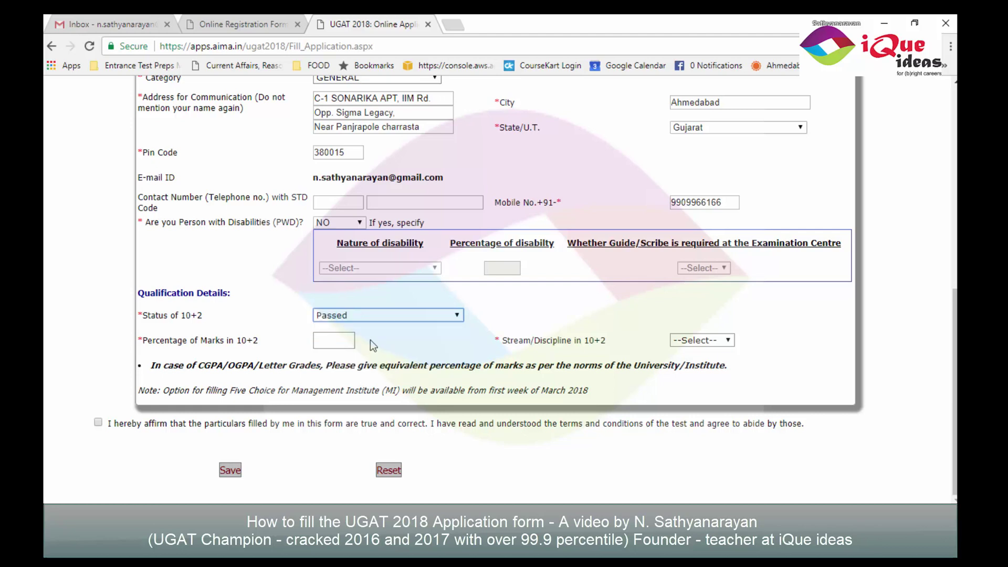
{"action": "left_click", "coordinate": [328, 338]}
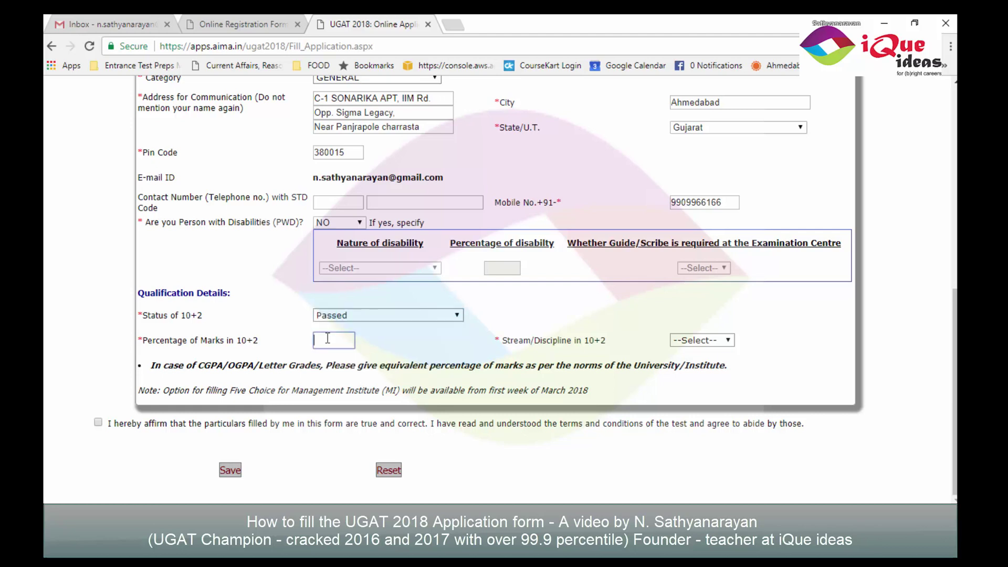
{"action": "type", "text": "82"}
{"action": "left_click", "coordinate": [706, 342]}
{"action": "left_click", "coordinate": [693, 380]}
Tick the declaration checkbox, save the application and go back to the Home menu.
{"action": "left_click", "coordinate": [98, 423]}
{"action": "left_click", "coordinate": [230, 470]}
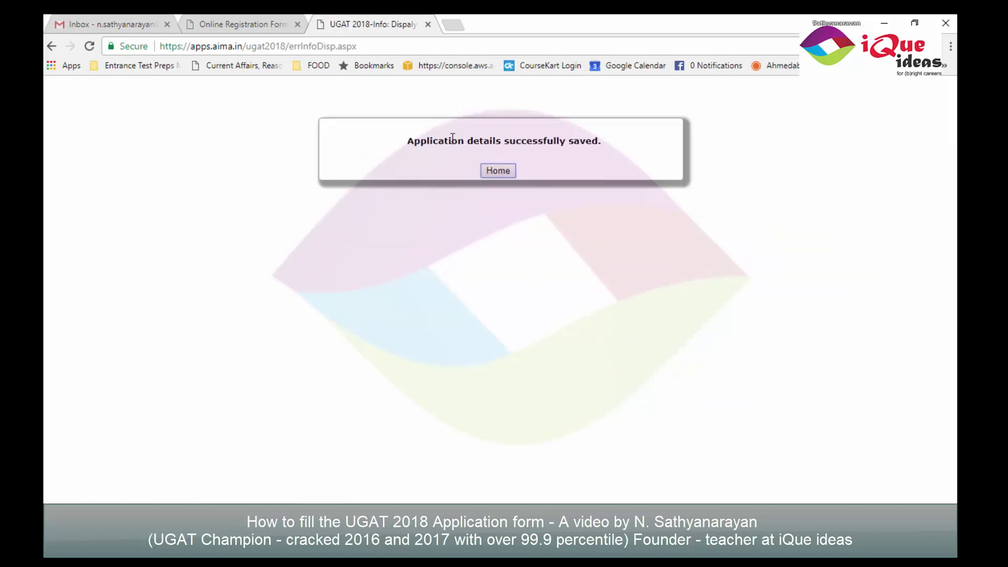
{"action": "left_click", "coordinate": [497, 171]}
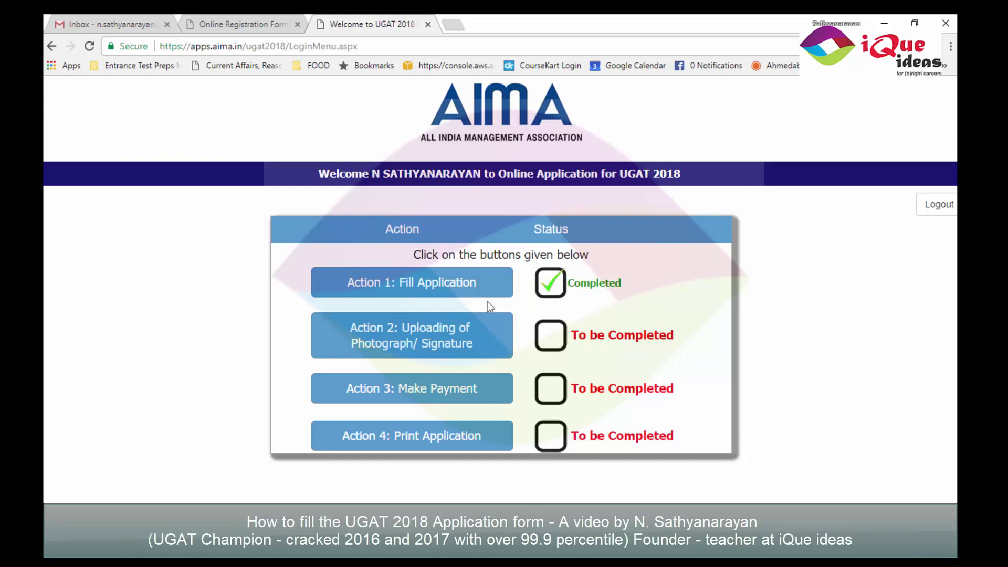
Upload the photograph image from the Desktop.
{"action": "left_click", "coordinate": [435, 342]}
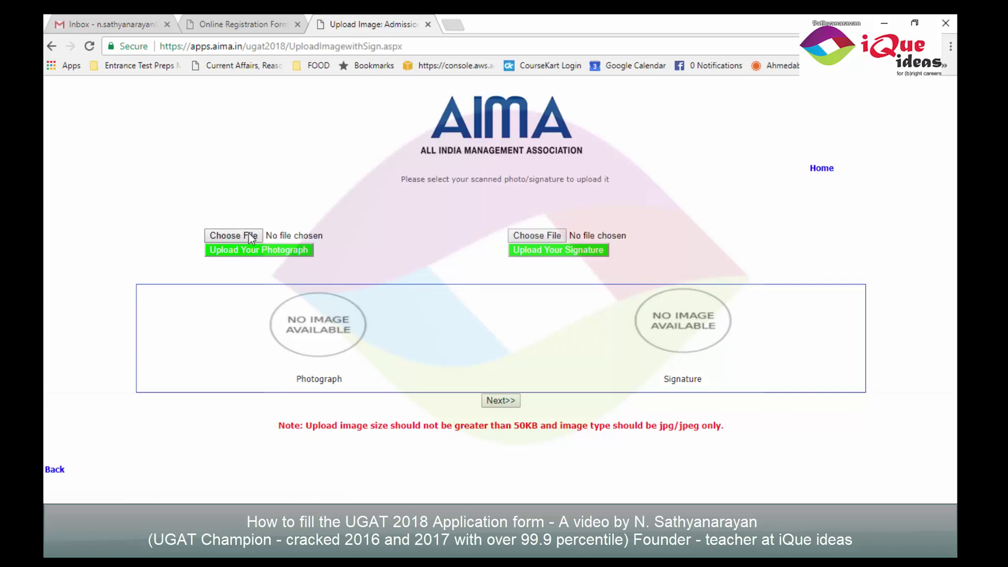
{"action": "left_click", "coordinate": [248, 235]}
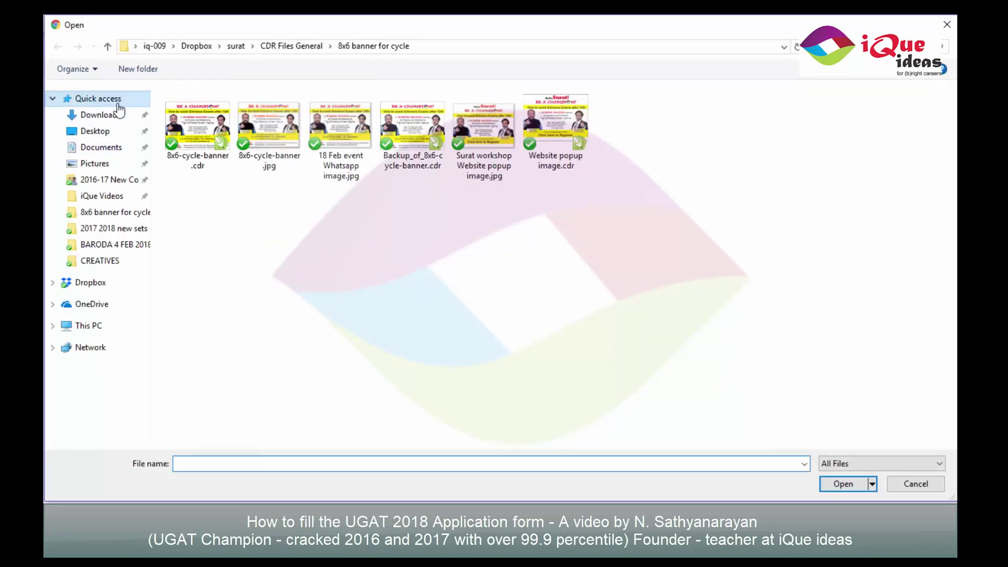
{"action": "left_click", "coordinate": [92, 131]}
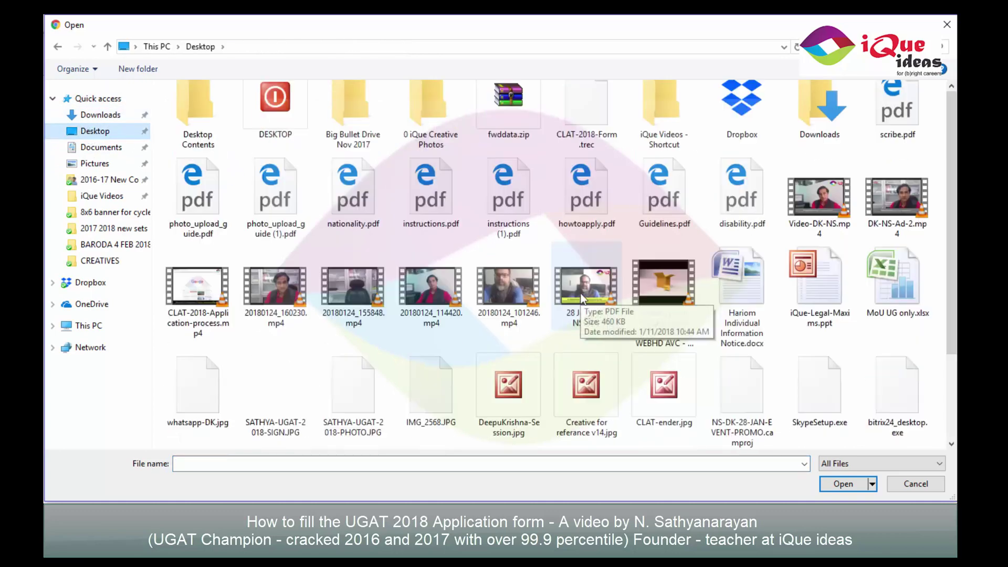
{"action": "left_click", "coordinate": [370, 386]}
{"action": "left_click", "coordinate": [850, 479]}
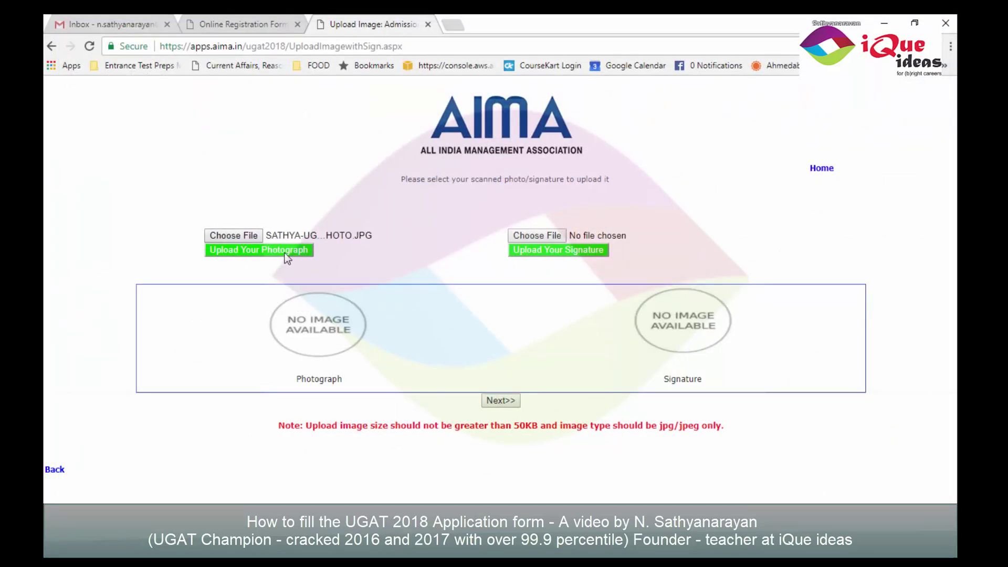
{"action": "left_click", "coordinate": [285, 253]}
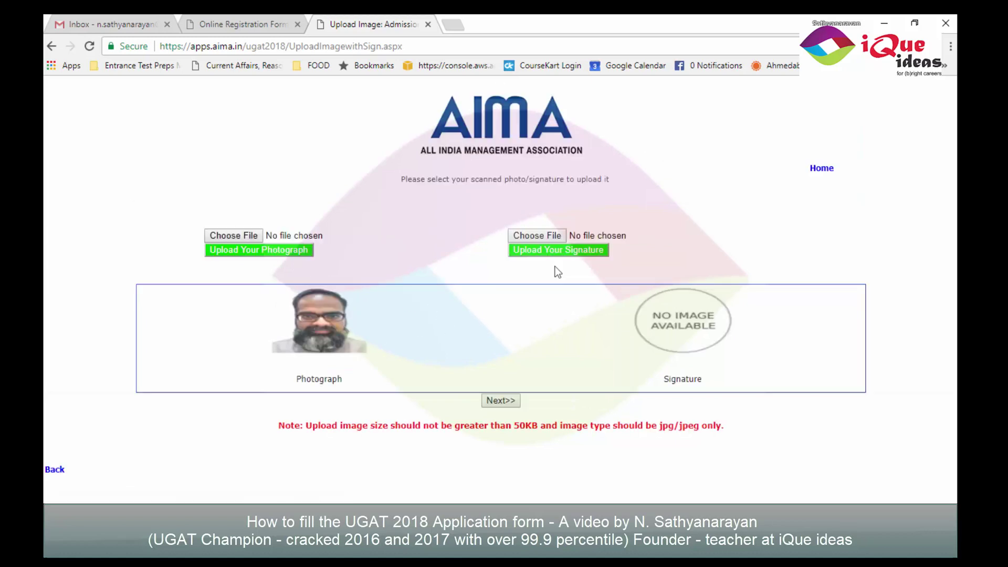
Upload the signature image file.
{"action": "left_click", "coordinate": [551, 238]}
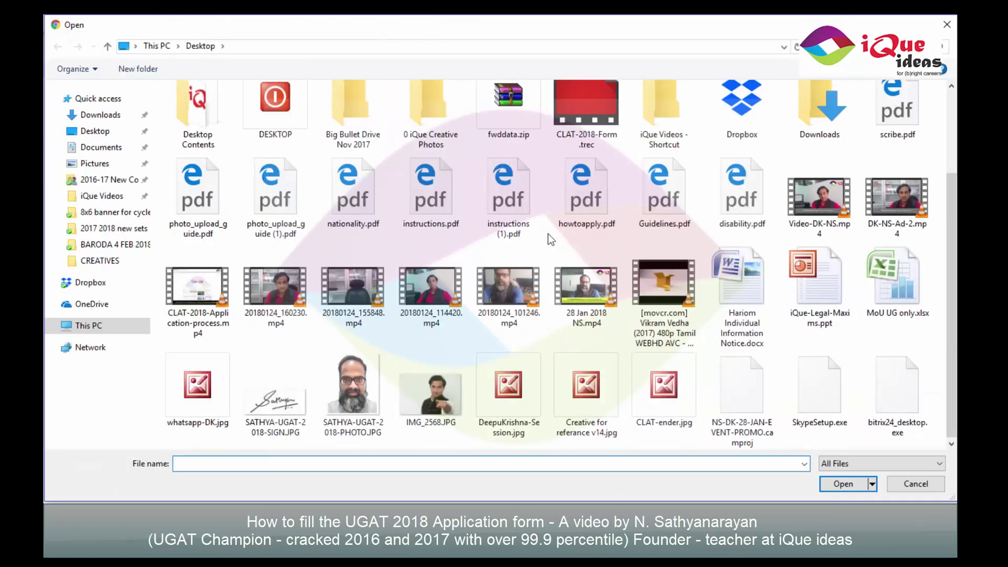
{"action": "left_click", "coordinate": [275, 396]}
{"action": "left_click", "coordinate": [839, 485]}
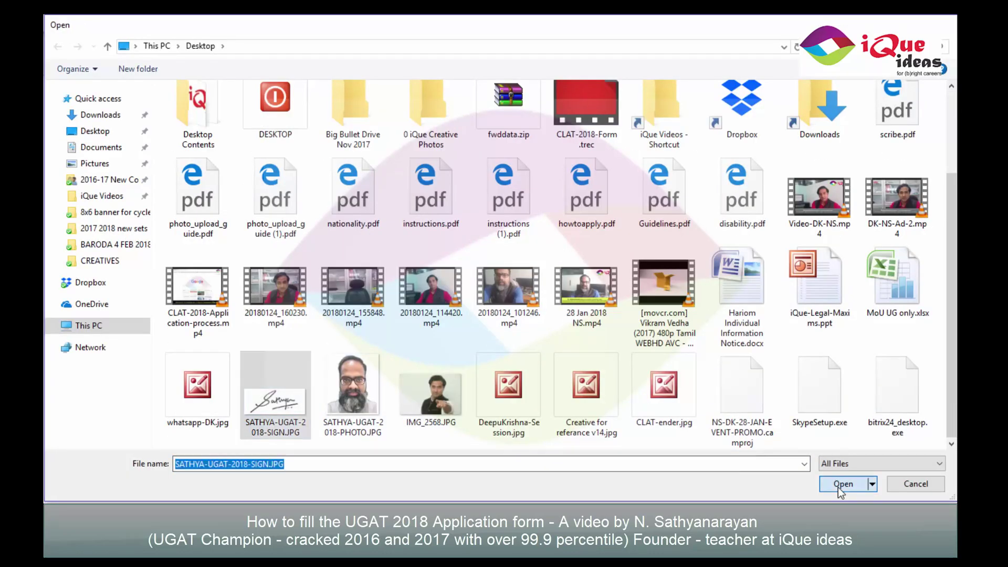
{"action": "left_click", "coordinate": [539, 253]}
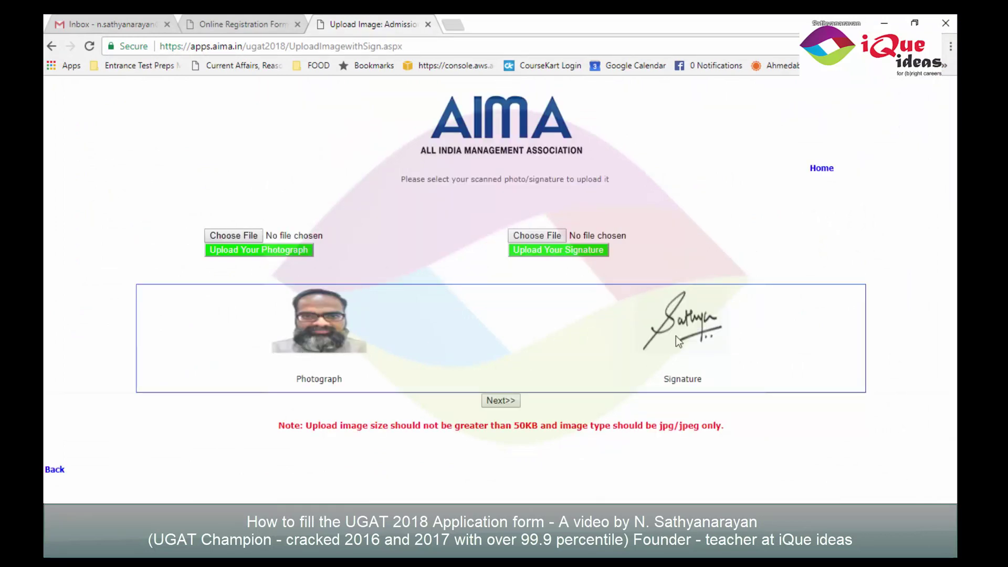
Accept the UGAT 2018 admission guidelines with Yes and submit the card payment option.
{"action": "left_click", "coordinate": [501, 401]}
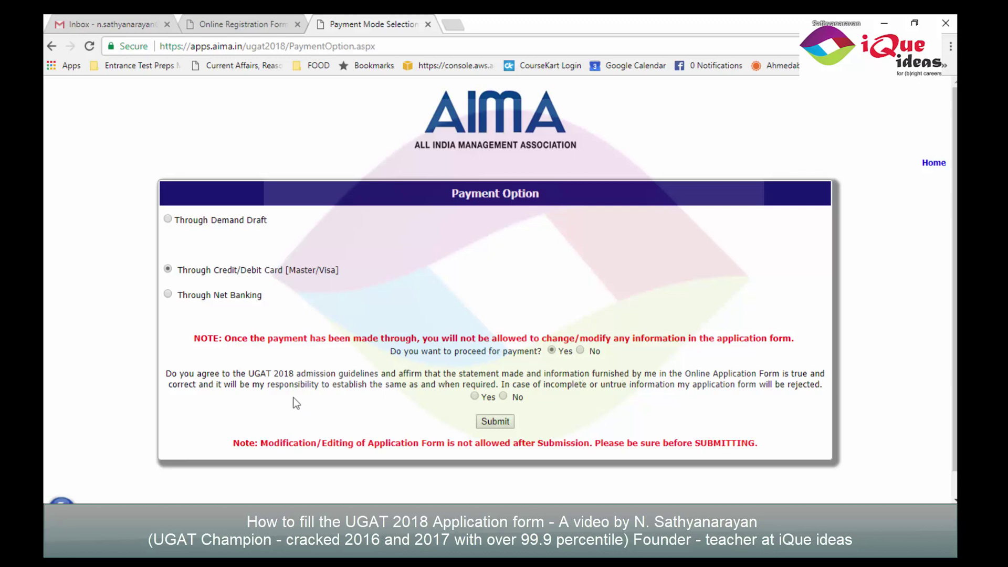
{"action": "left_click", "coordinate": [474, 395]}
{"action": "left_click", "coordinate": [483, 420]}
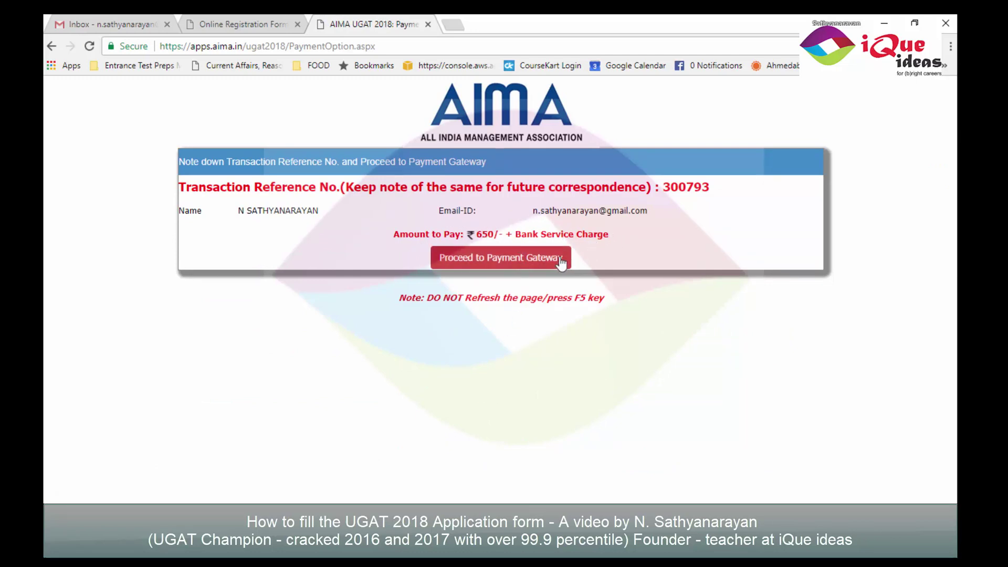
Proceed to the BillDesk payment gateway for the ₹650 fee.
{"action": "left_click", "coordinate": [533, 259]}
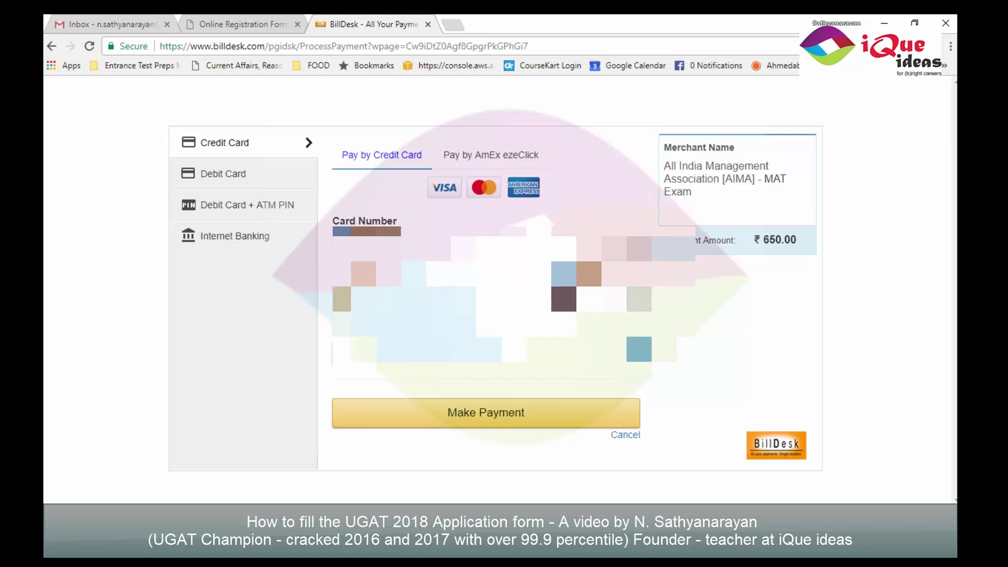
Autofill the saved credit card, choose its expiry year and make the ₹650 payment.
{"action": "left_click", "coordinate": [367, 368]}
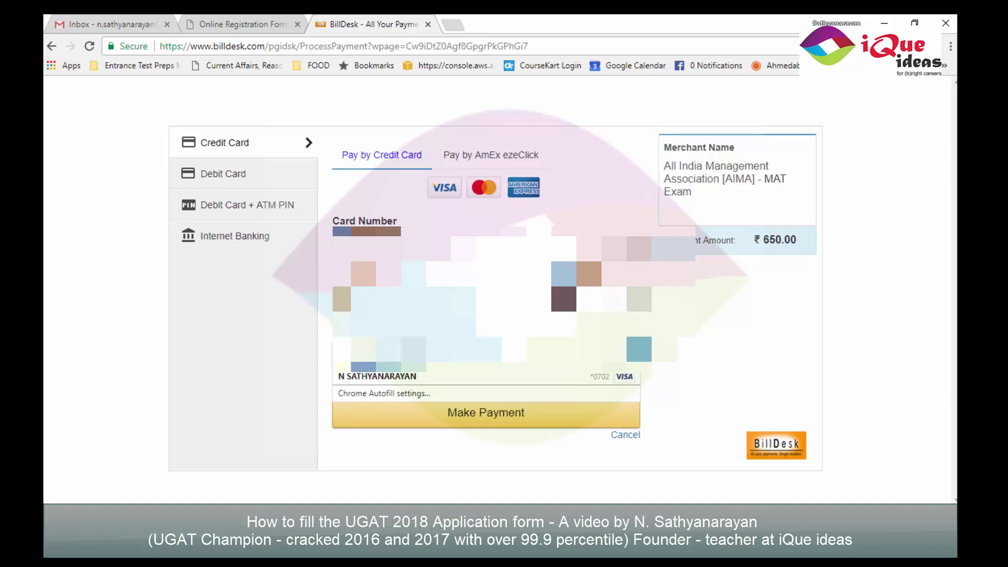
{"action": "left_click", "coordinate": [485, 242]}
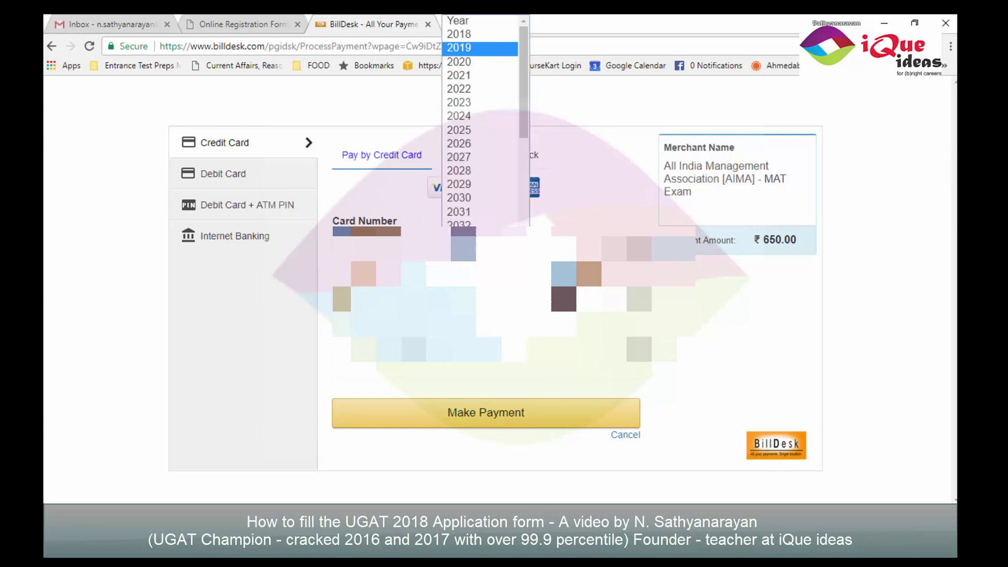
{"action": "left_click", "coordinate": [477, 35]}
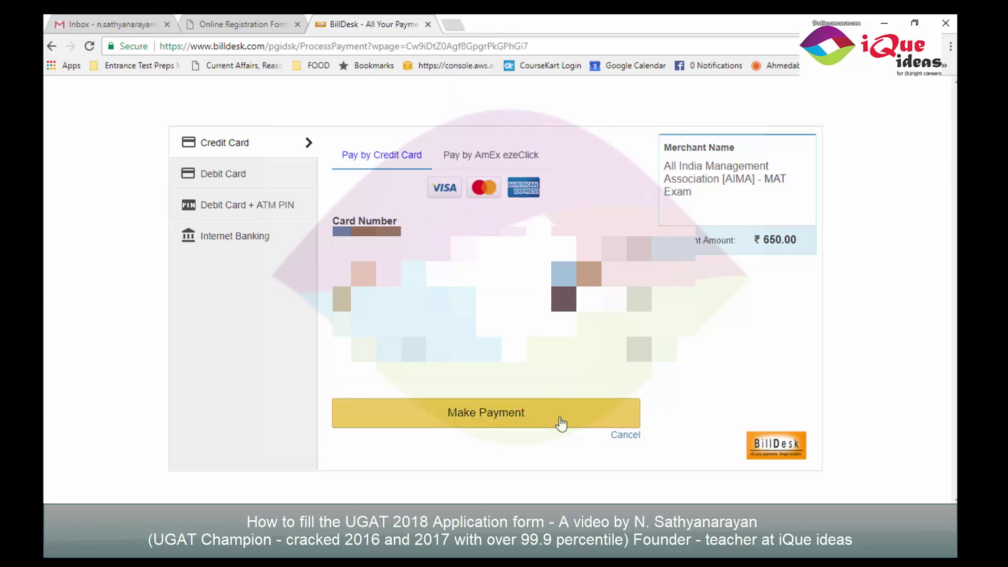
{"action": "left_click", "coordinate": [540, 415]}
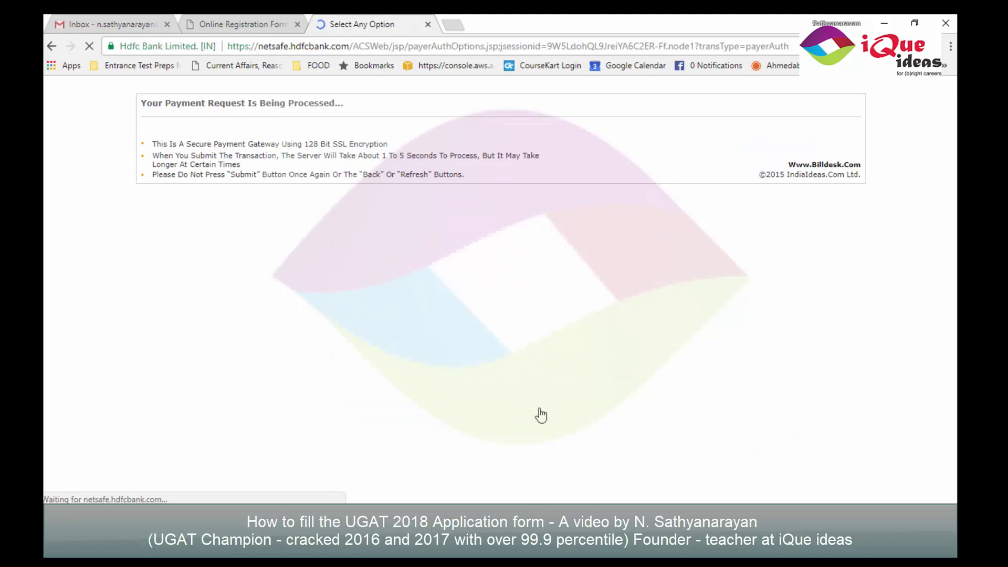
Authorise the payment through the Verified by Visa option using the card password.
{"action": "left_click", "coordinate": [352, 163]}
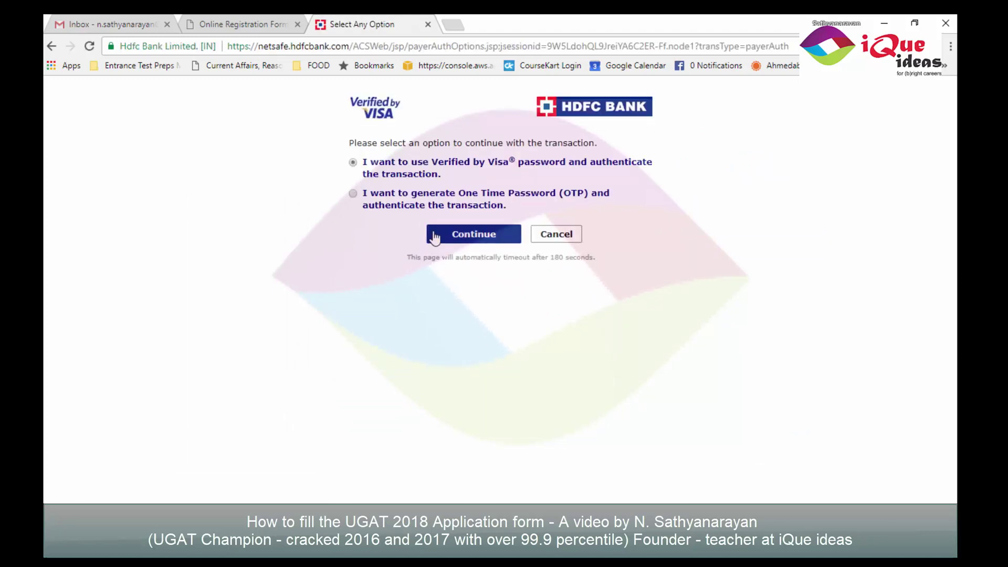
{"action": "left_click", "coordinate": [441, 234]}
{"action": "left_click", "coordinate": [502, 292]}
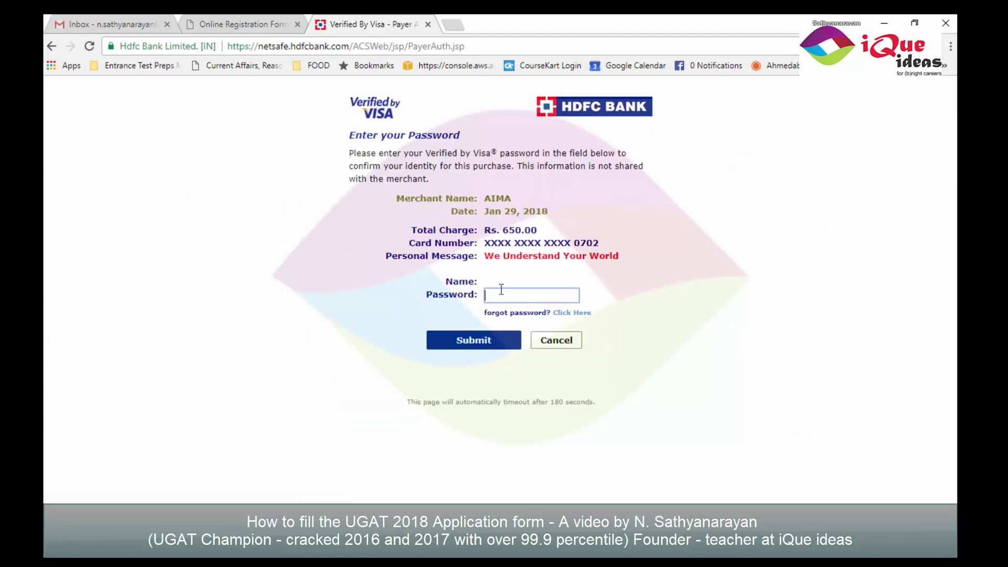
{"action": "type", "text": "********"}
{"action": "left_click", "coordinate": [483, 343]}
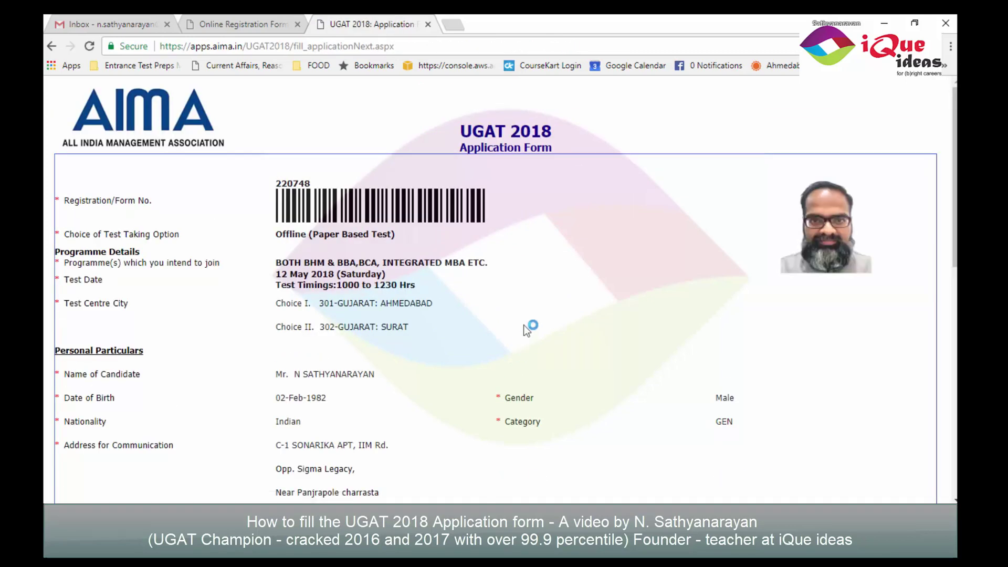
Print the completed application form, bringing up the Save as PDF dialog.
{"action": "scroll", "coordinate": [572, 245], "scroll_direction": "down", "scroll_amount": 2}
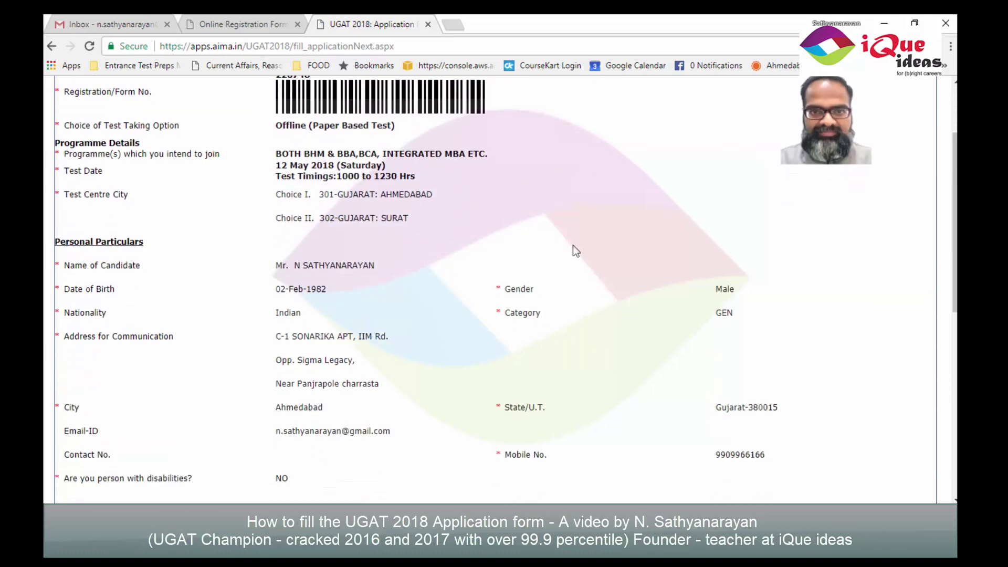
{"action": "scroll", "coordinate": [573, 244], "scroll_direction": "down", "scroll_amount": 10}
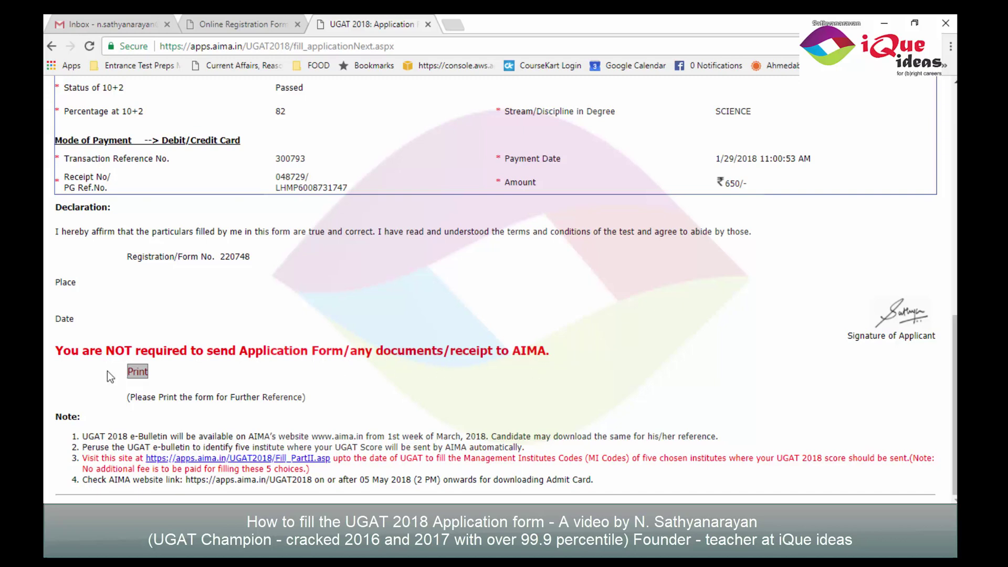
{"action": "left_click", "coordinate": [138, 372]}
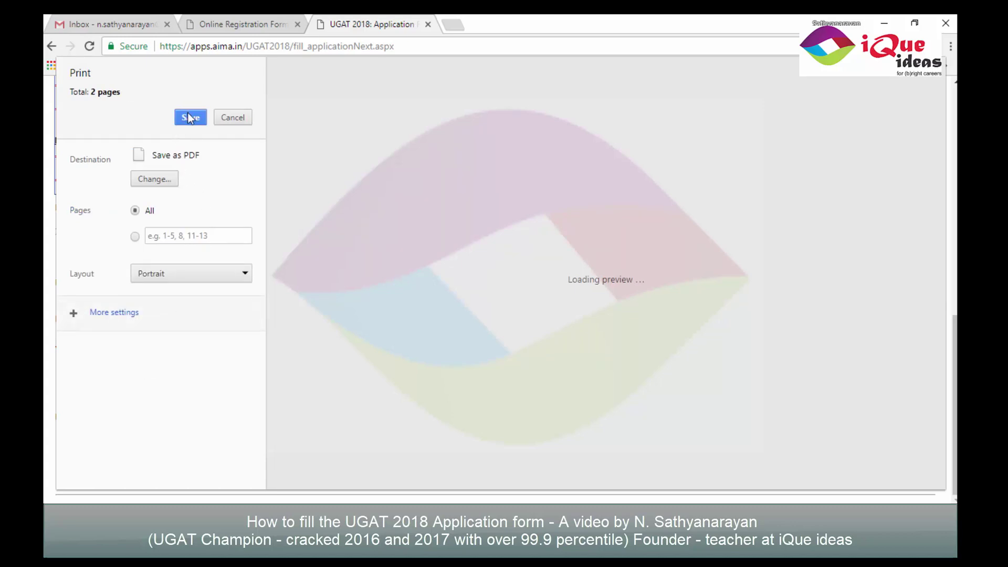
Save the form to the Desktop as 'UGAT 2018_Application Form.pdf'.
{"action": "left_click", "coordinate": [190, 119]}
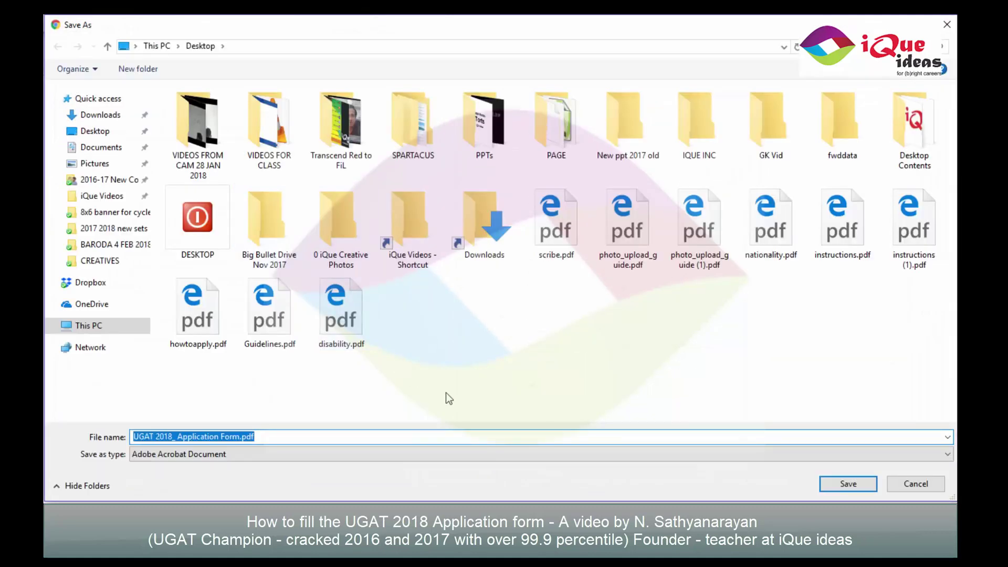
{"action": "left_click", "coordinate": [849, 482]}
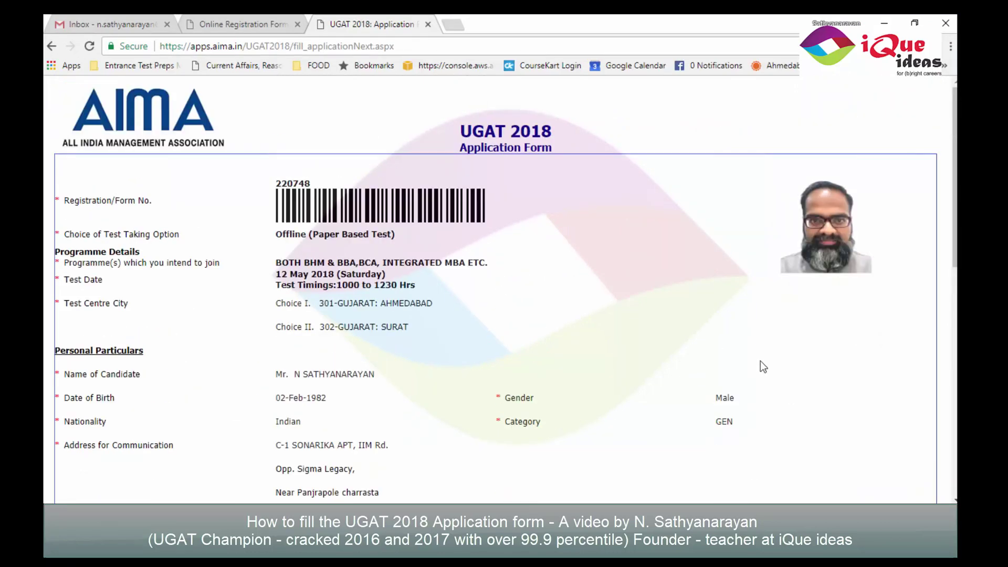
Close the 'UGAT 2018: Application' tab to show the AIMA Online Registration Form welcome page.
{"action": "left_click", "coordinate": [249, 22]}
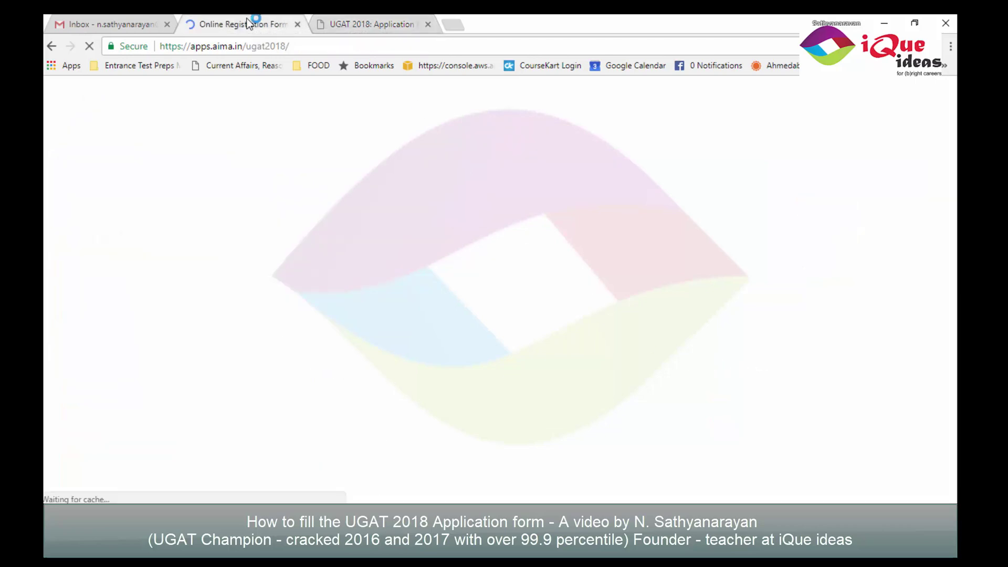
{"action": "left_click", "coordinate": [366, 23]}
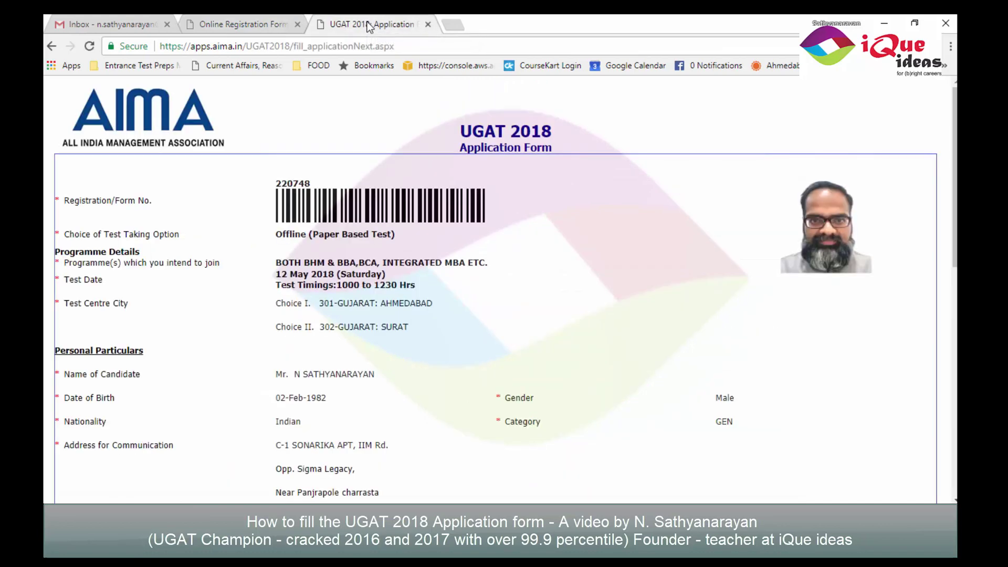
{"action": "scroll", "coordinate": [651, 216], "scroll_direction": "down", "scroll_amount": 15}
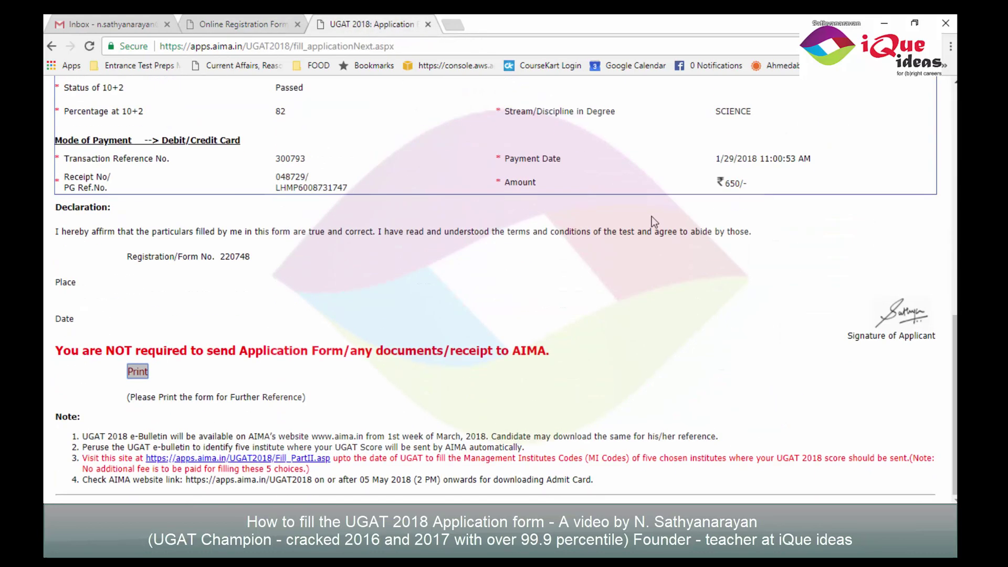
{"action": "scroll", "coordinate": [651, 216], "scroll_direction": "up", "scroll_amount": 15}
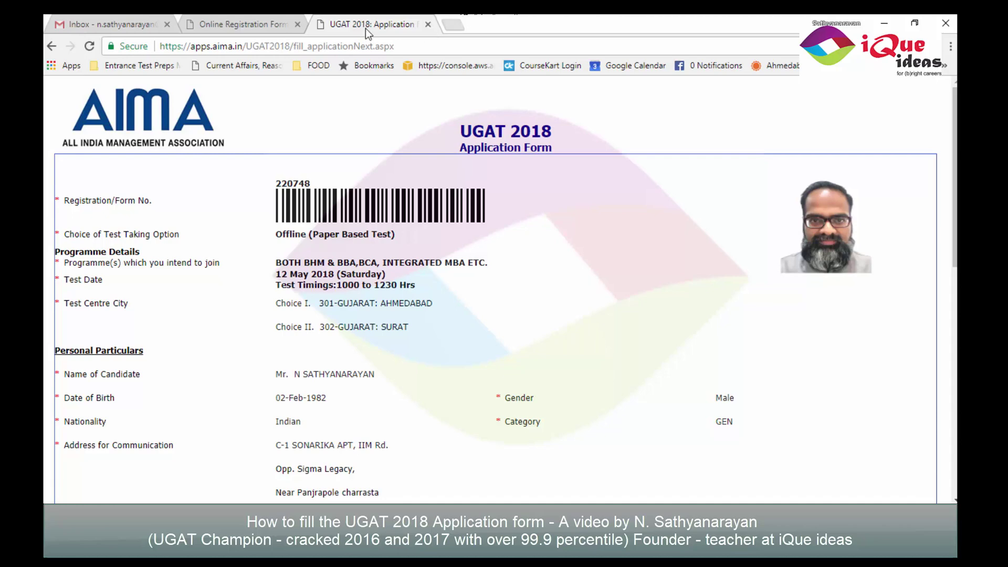
{"action": "scroll", "coordinate": [519, 332], "scroll_direction": "down", "scroll_amount": 15}
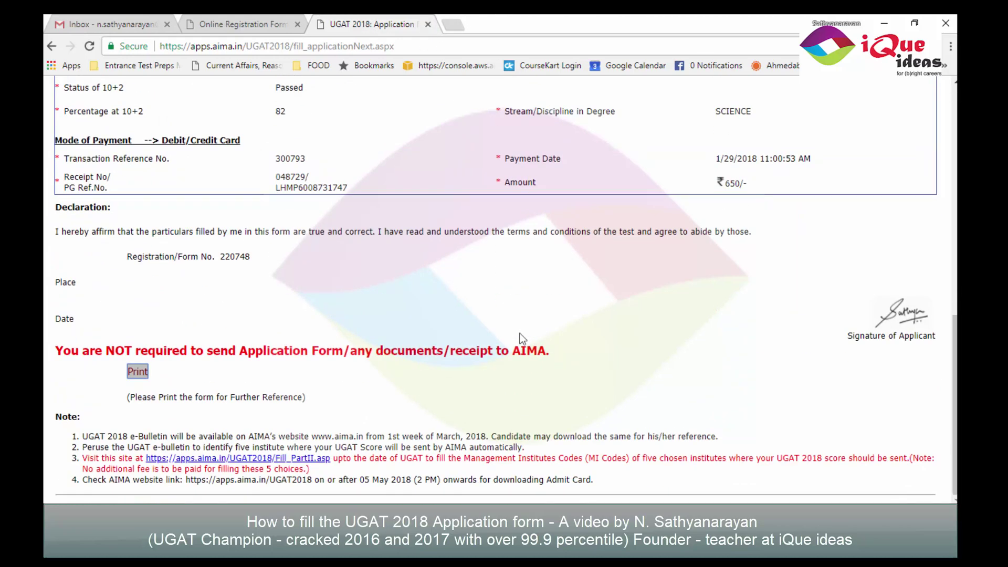
{"action": "left_click", "coordinate": [428, 25]}
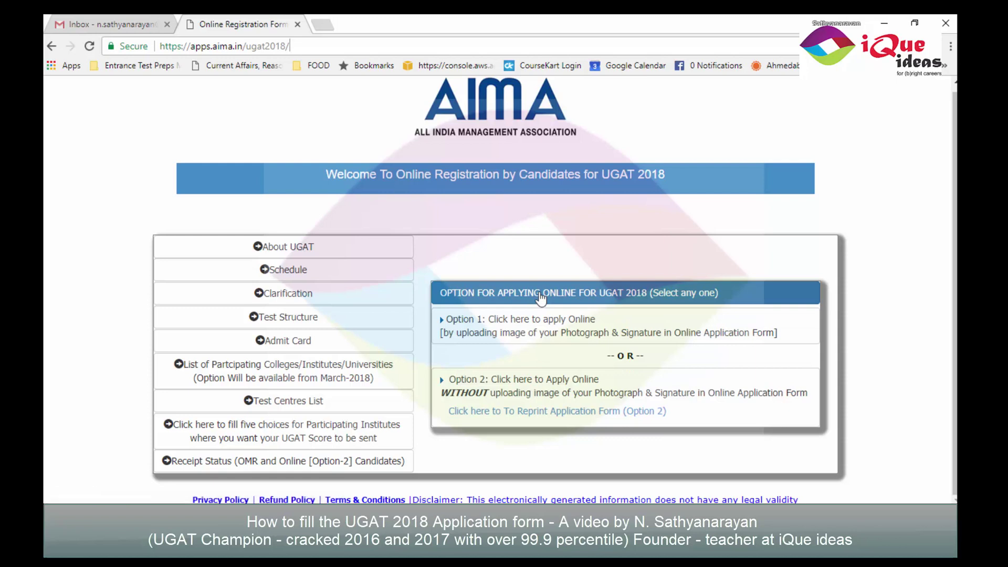
{"action": "right_click", "coordinate": [55, 26]}
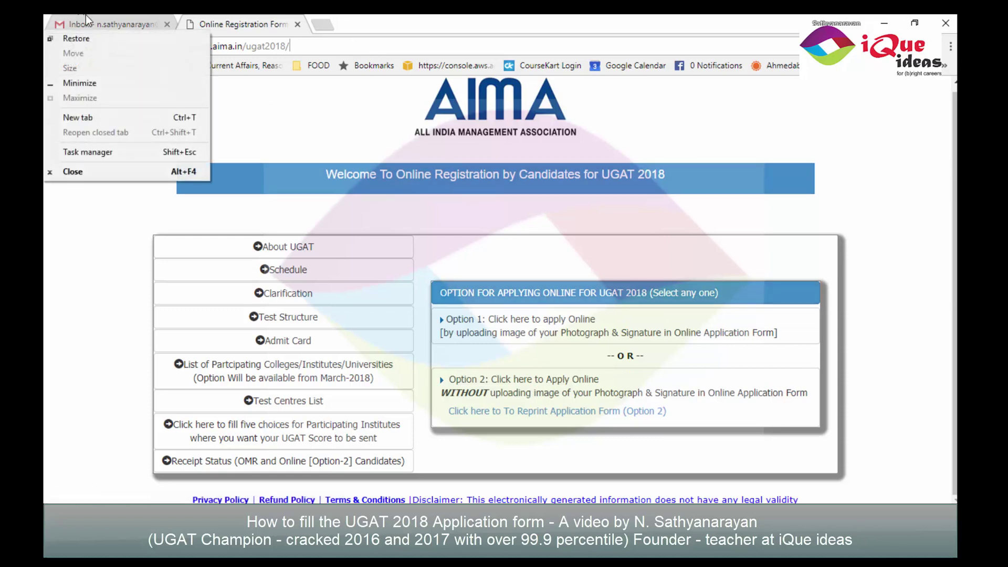
{"action": "left_click", "coordinate": [93, 24]}
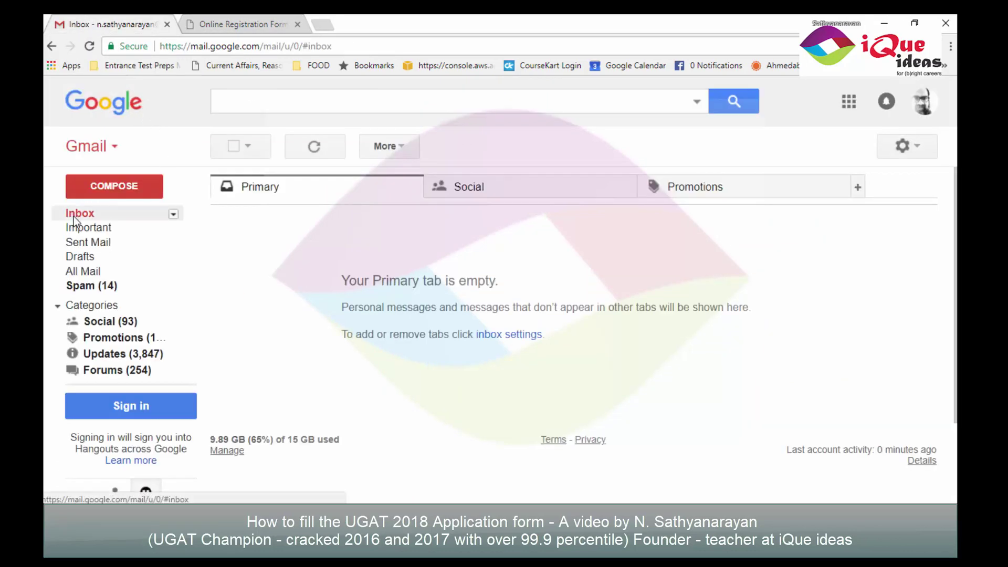
{"action": "left_click", "coordinate": [79, 272]}
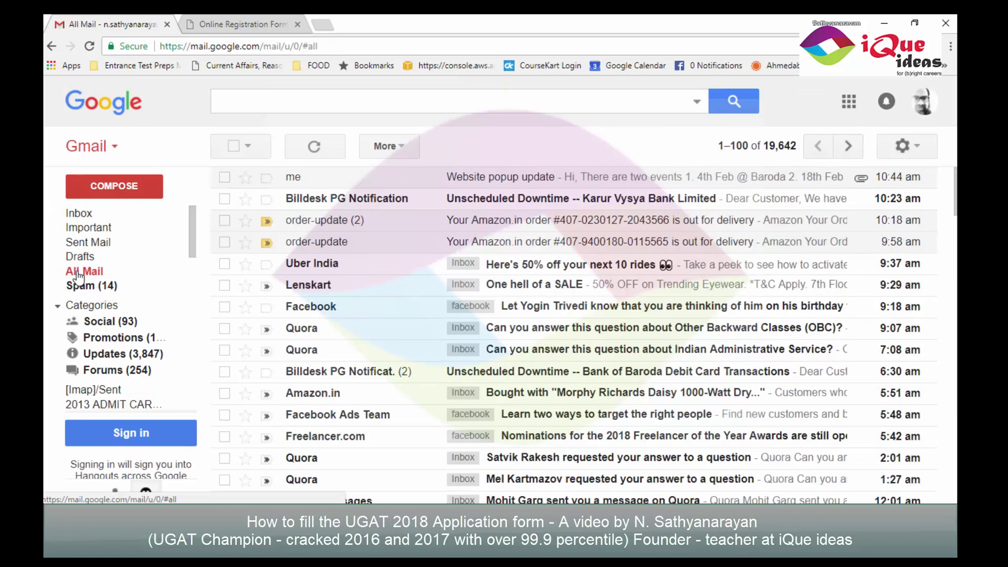
{"action": "left_click", "coordinate": [84, 213]}
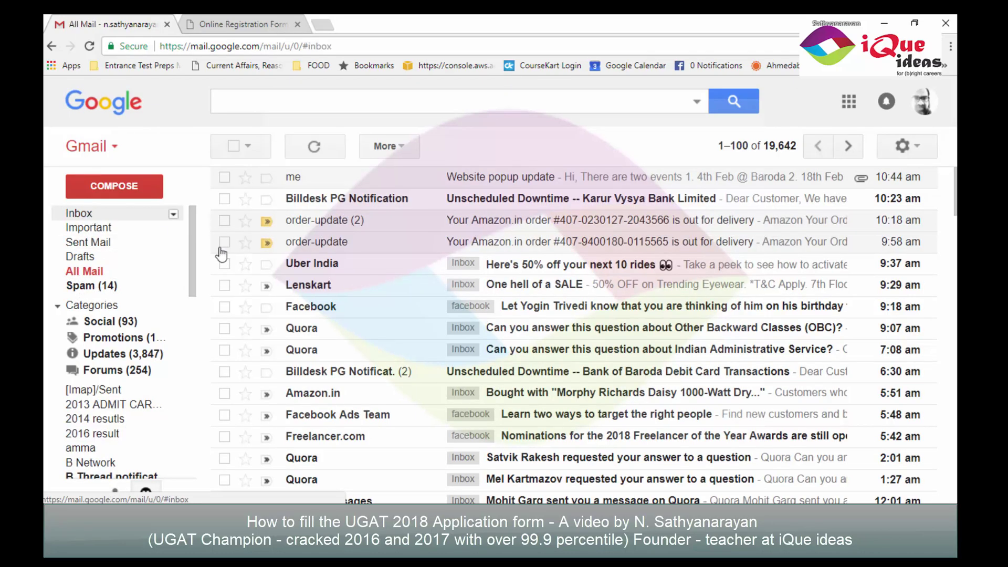
{"action": "left_click", "coordinate": [235, 16]}
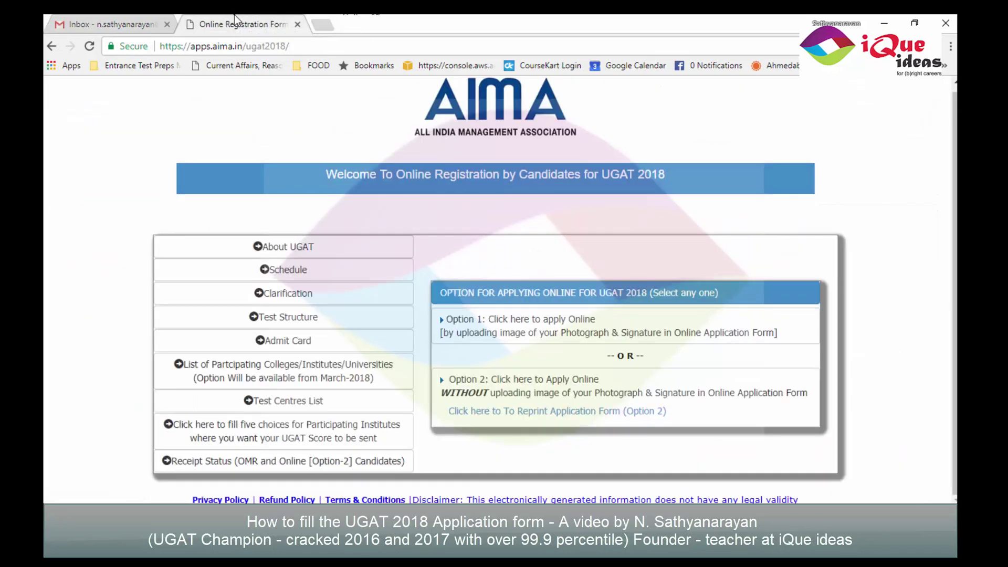
Open the returning-candidate login under Option 1 and fill in the e-mail and date of birth.
{"action": "left_click", "coordinate": [578, 324]}
{"action": "left_click", "coordinate": [536, 374]}
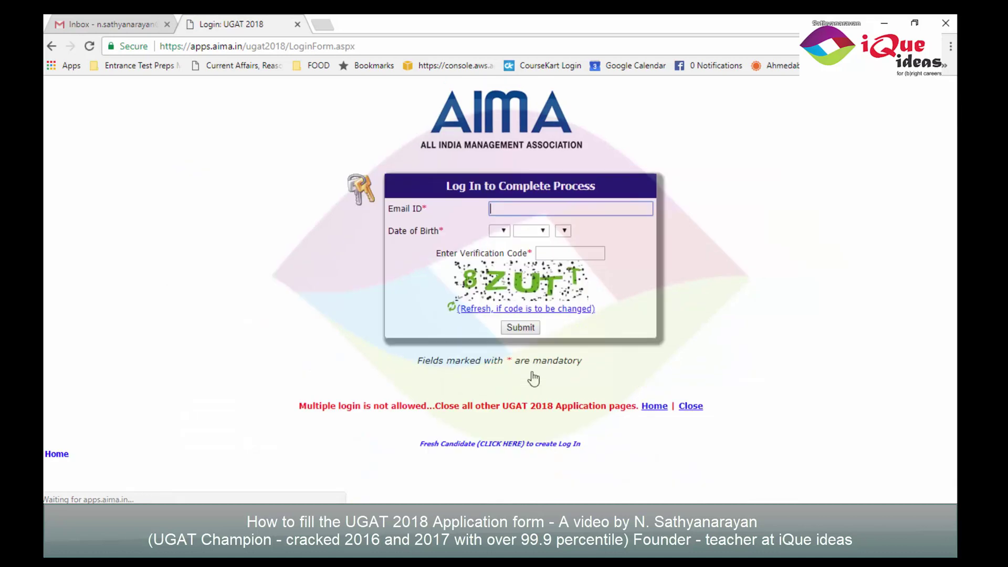
{"action": "type", "text": "n.s"}
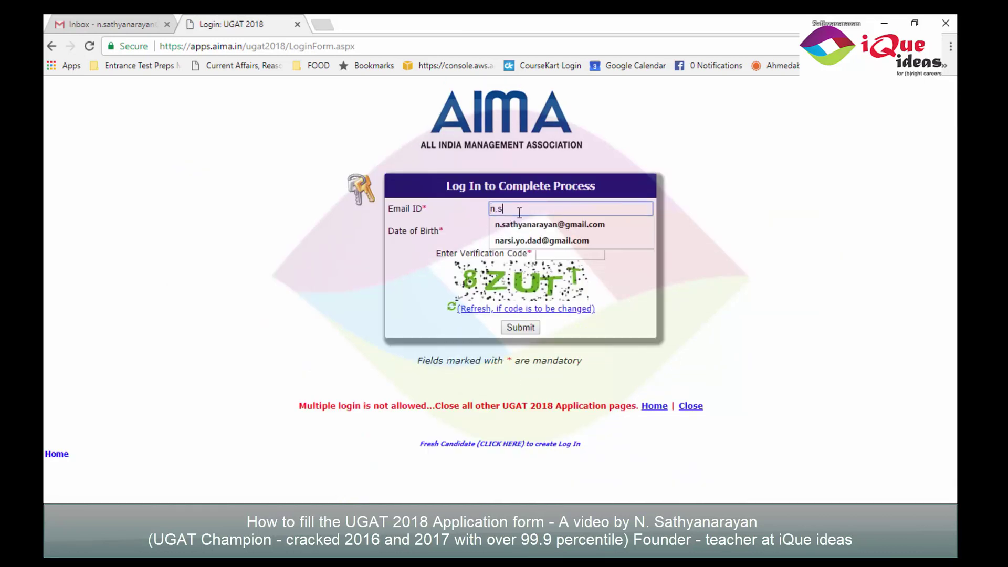
{"action": "key", "text": "Down"}
{"action": "key", "text": "Return"}
{"action": "key", "text": "Tab"}
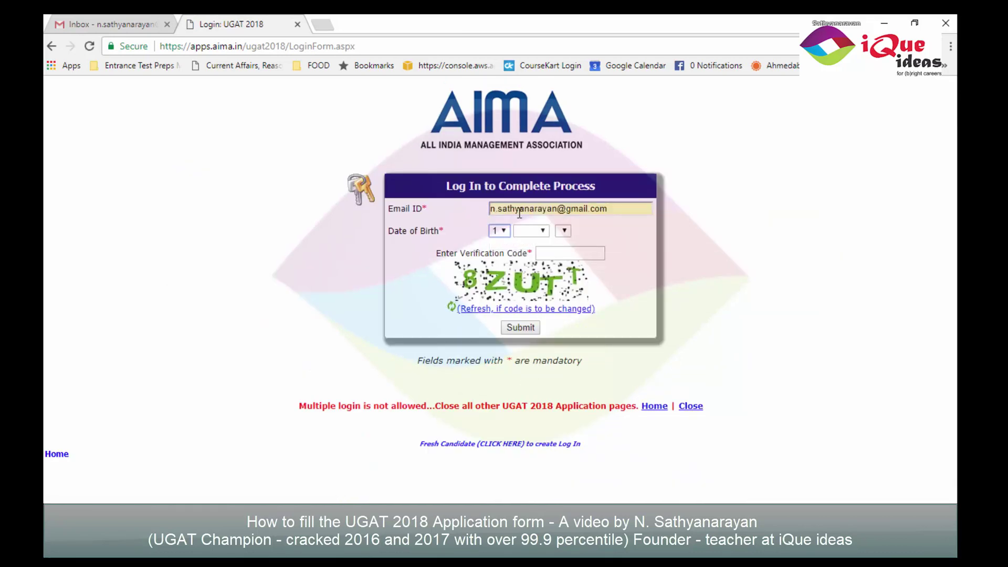
{"action": "key", "text": "2"}
{"action": "key", "text": "Tab"}
{"action": "key", "text": "f"}
{"action": "key", "text": "Tab"}
{"action": "left_click", "coordinate": [563, 231]}
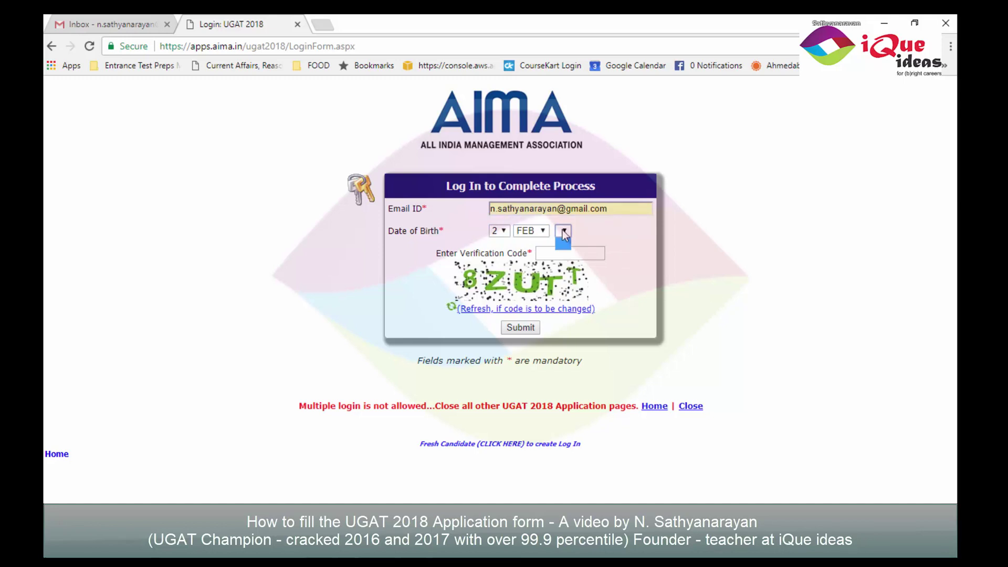
Enter the verification code, submit the login, and dismiss the missing birth-year alert.
{"action": "left_click", "coordinate": [560, 254]}
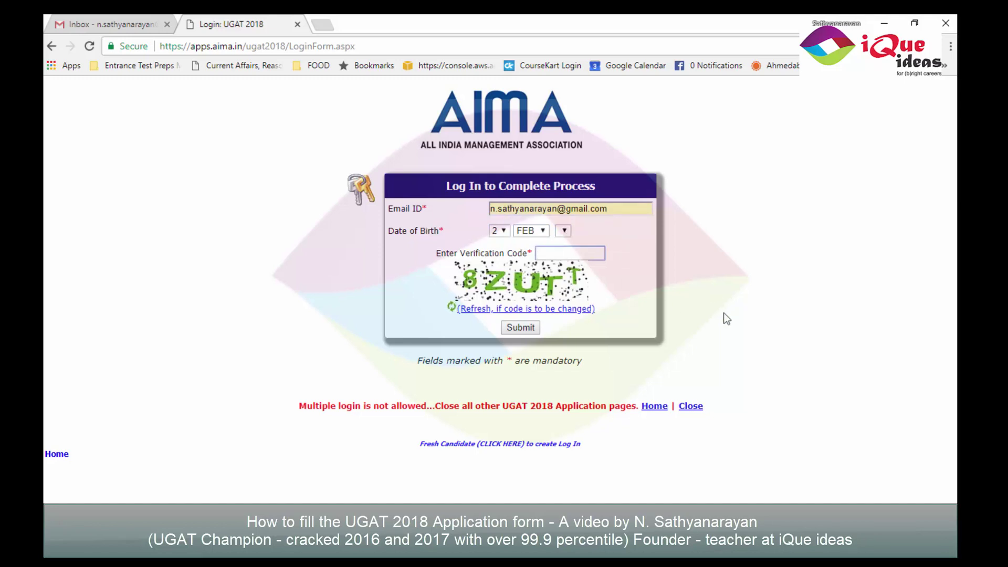
{"action": "type", "text": "8ZUTT"}
{"action": "left_click", "coordinate": [525, 326]}
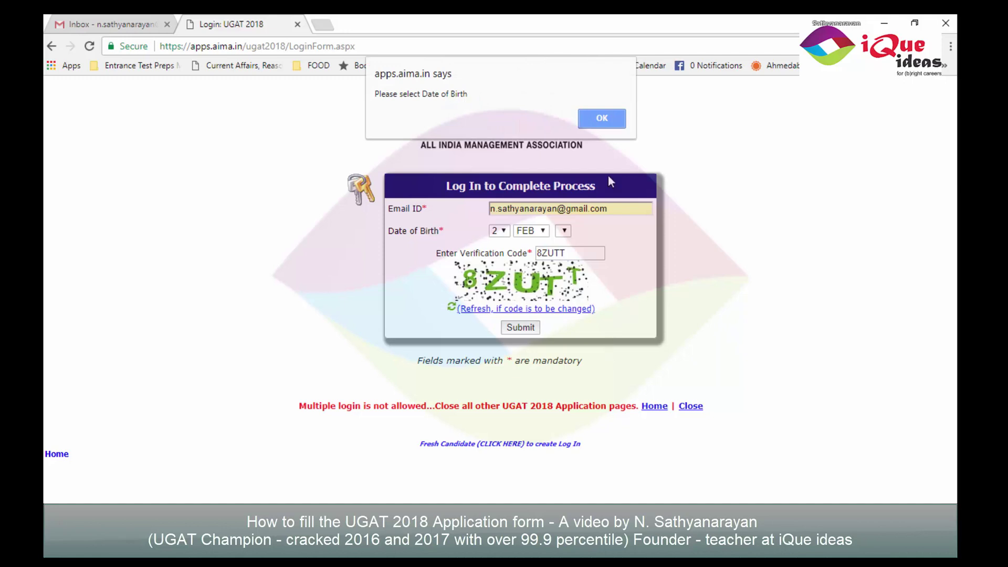
{"action": "left_click", "coordinate": [605, 118]}
Reload the login page for a fresh verification code and recheck the birth year list.
{"action": "left_click", "coordinate": [563, 231]}
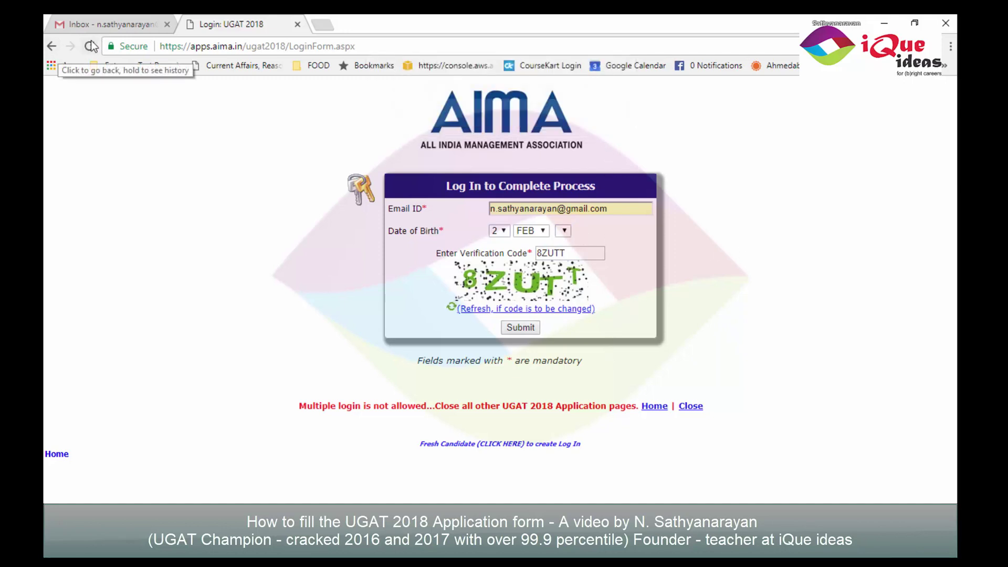
{"action": "left_click", "coordinate": [51, 46]}
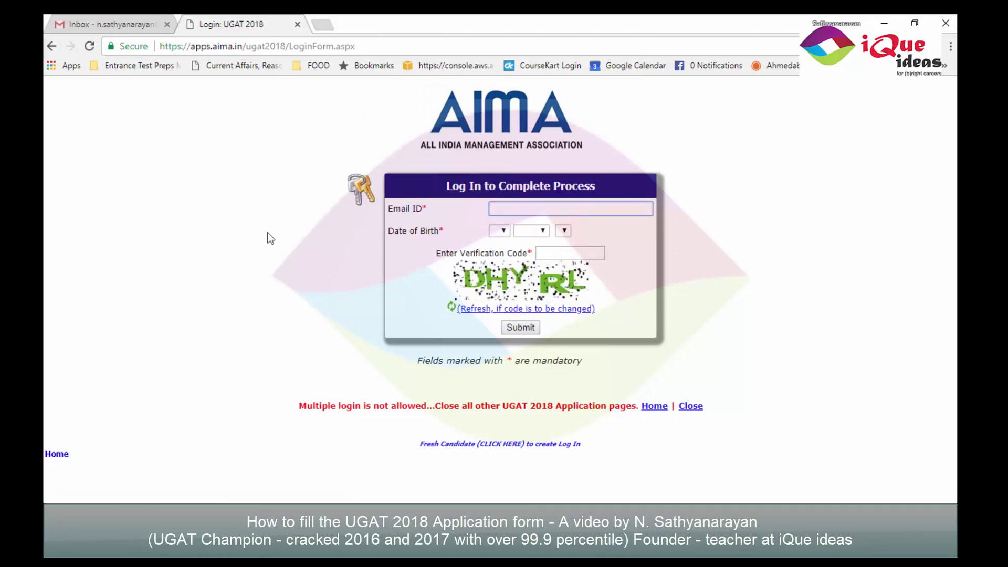
{"action": "left_click", "coordinate": [533, 206]}
{"action": "left_click", "coordinate": [562, 232]}
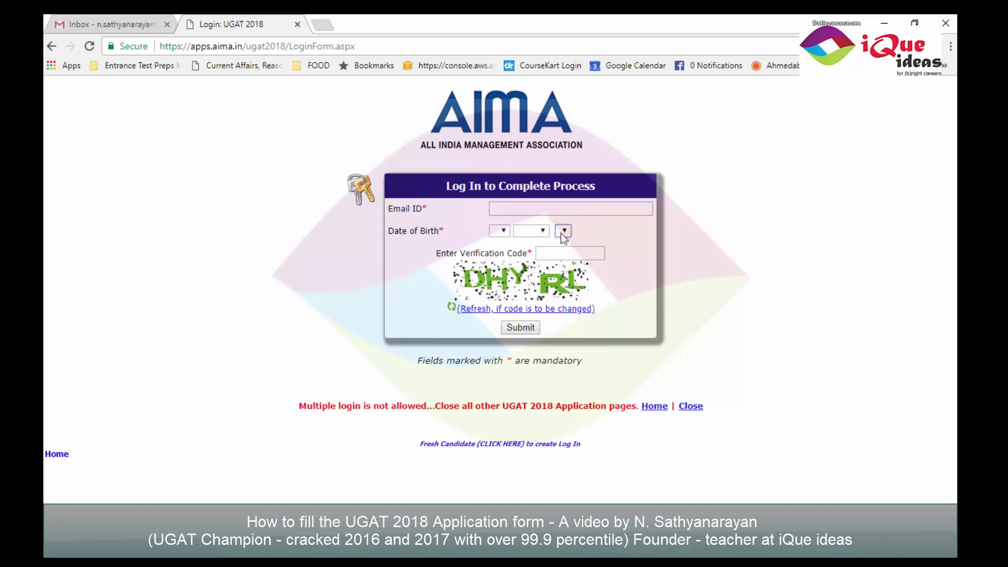
{"action": "left_click", "coordinate": [562, 232]}
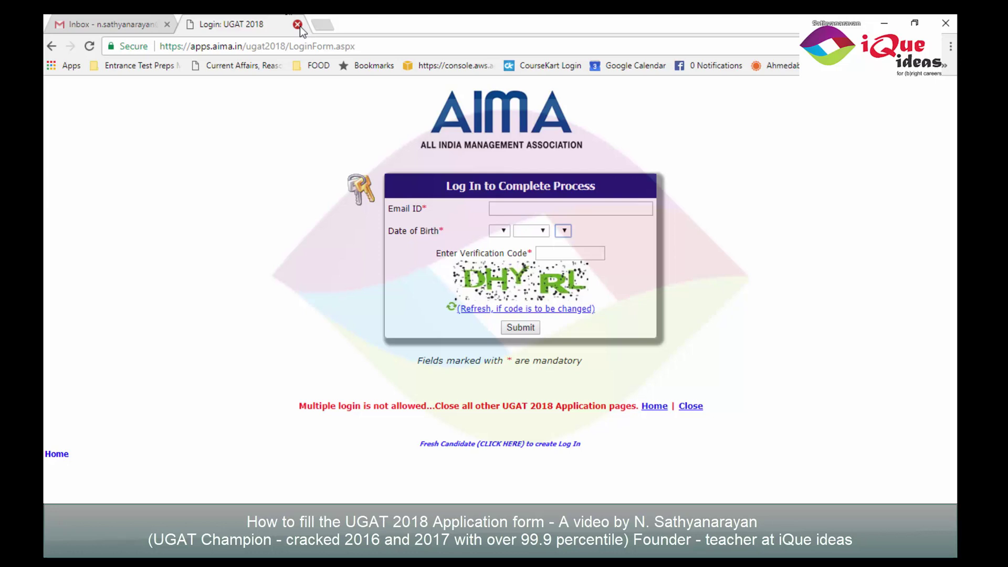
Close the login tab and reopen the UGAT 2018 registration page via a new 'aima ugat' search.
{"action": "left_click", "coordinate": [298, 25]}
{"action": "left_click", "coordinate": [191, 21]}
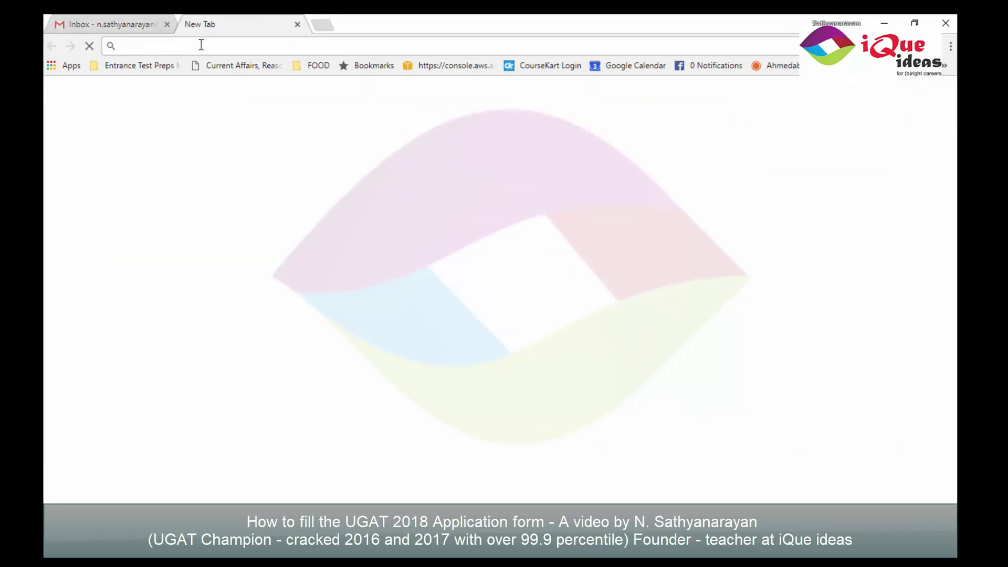
{"action": "type", "text": "aima ugat"}
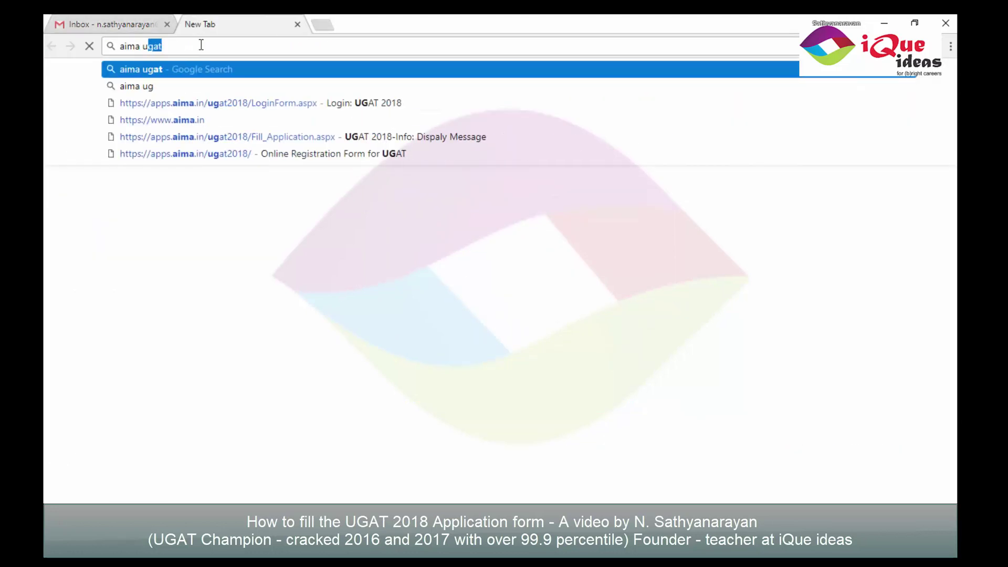
{"action": "key", "text": "Return"}
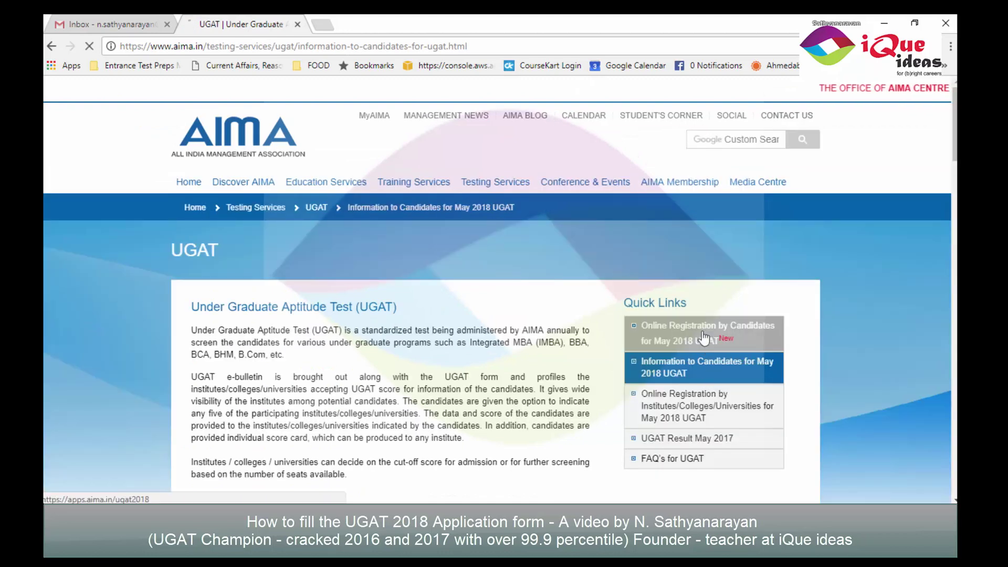
{"action": "left_click", "coordinate": [704, 339]}
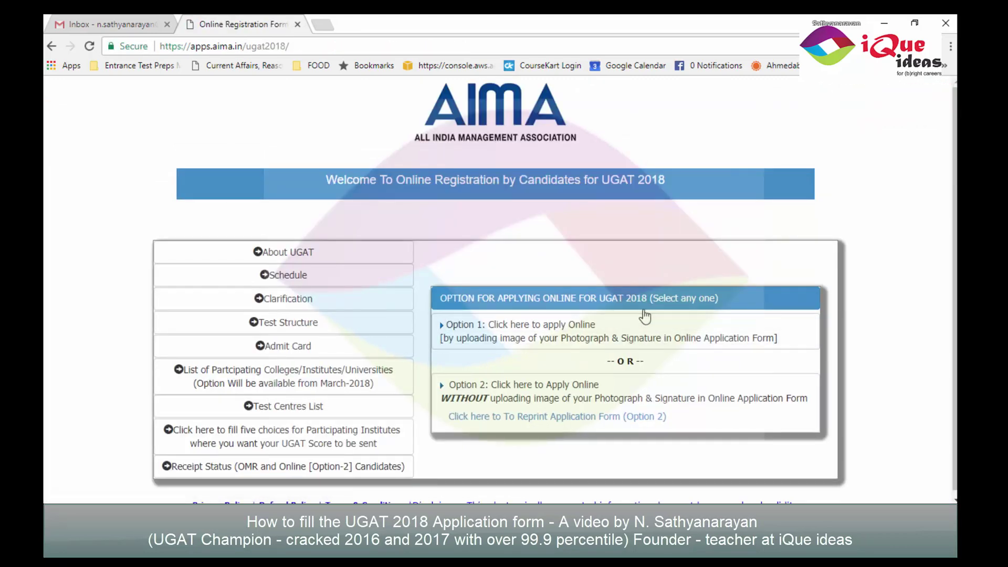
Open the Already Logged In Candidate login under Option 1 and pick the suggested e-mail.
{"action": "left_click", "coordinate": [578, 336]}
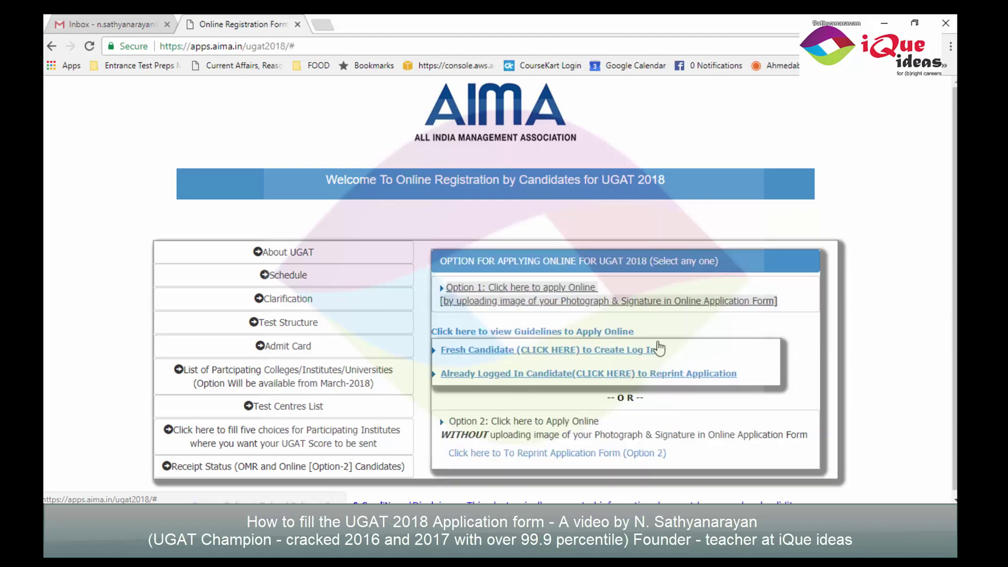
{"action": "left_click", "coordinate": [549, 376]}
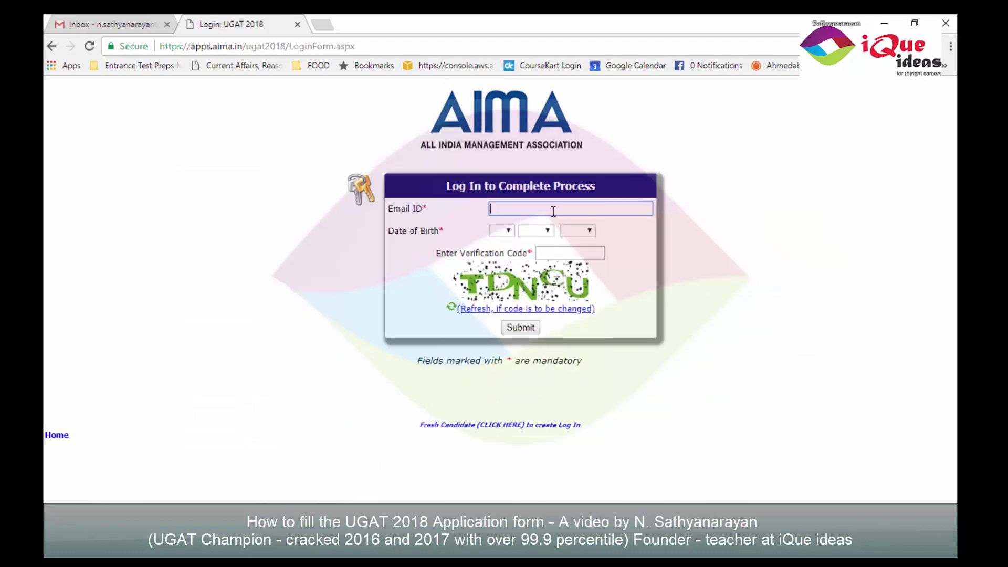
{"action": "type", "text": "n."}
{"action": "key", "text": "Down"}
{"action": "key", "text": "Tab"}
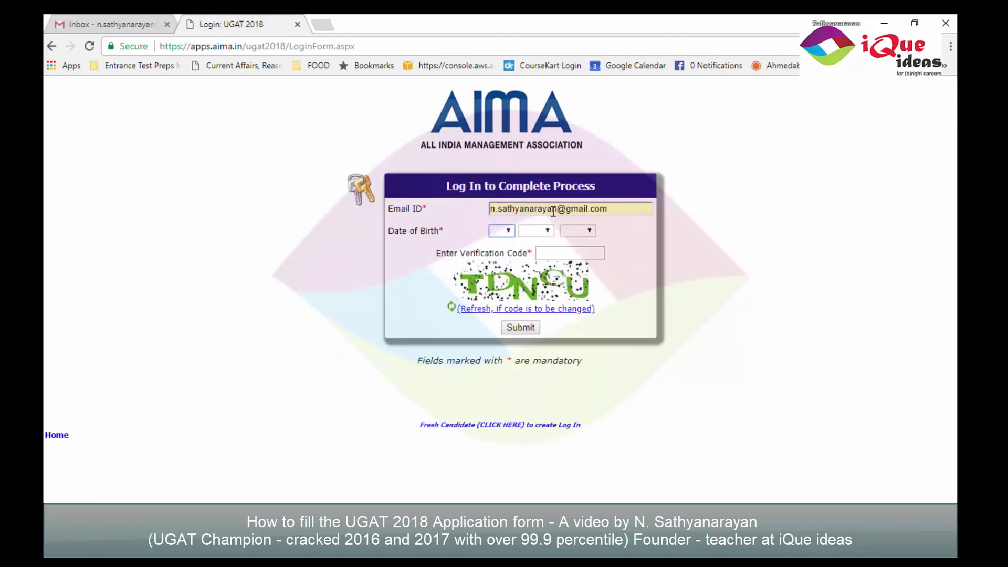
Fill in the candidate's date of birth and the verification code, then submit the login.
{"action": "key", "text": "Tab"}
{"action": "type", "text": "f"}
{"action": "key", "text": "Tab"}
{"action": "type", "text": "1981"}
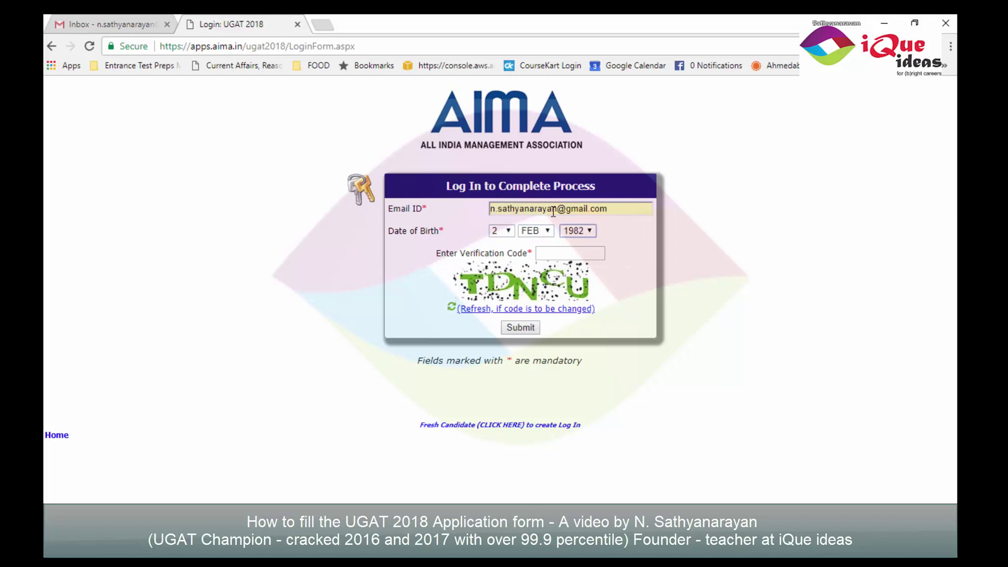
{"action": "key", "text": "Tab"}
{"action": "type", "text": "TDN"}
{"action": "type", "text": "CU"}
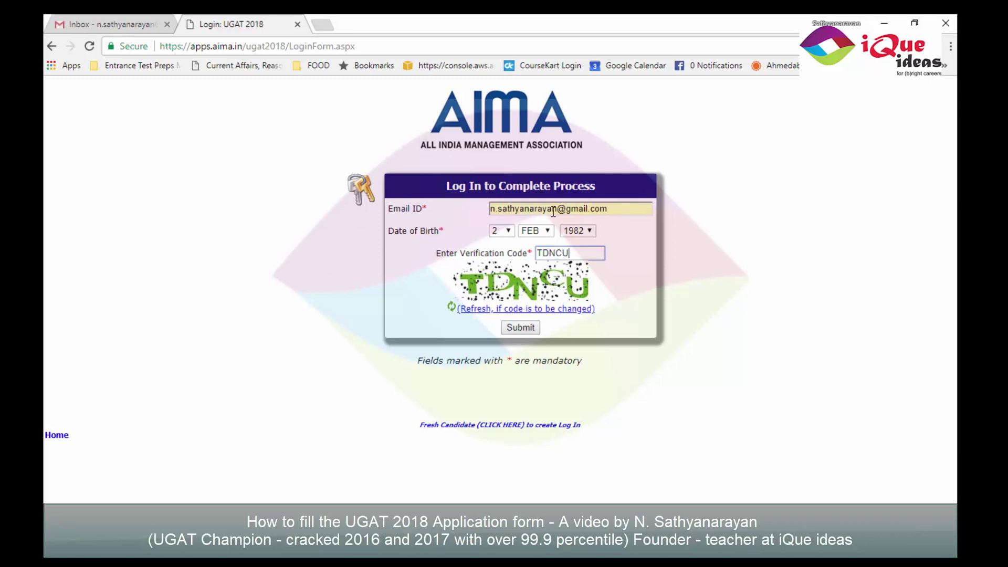
{"action": "left_click", "coordinate": [517, 327]}
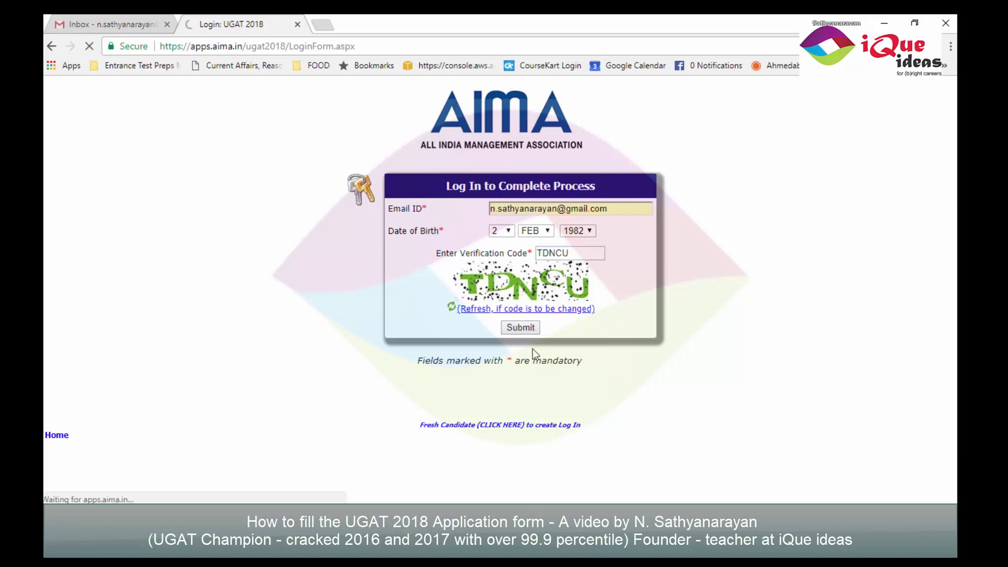